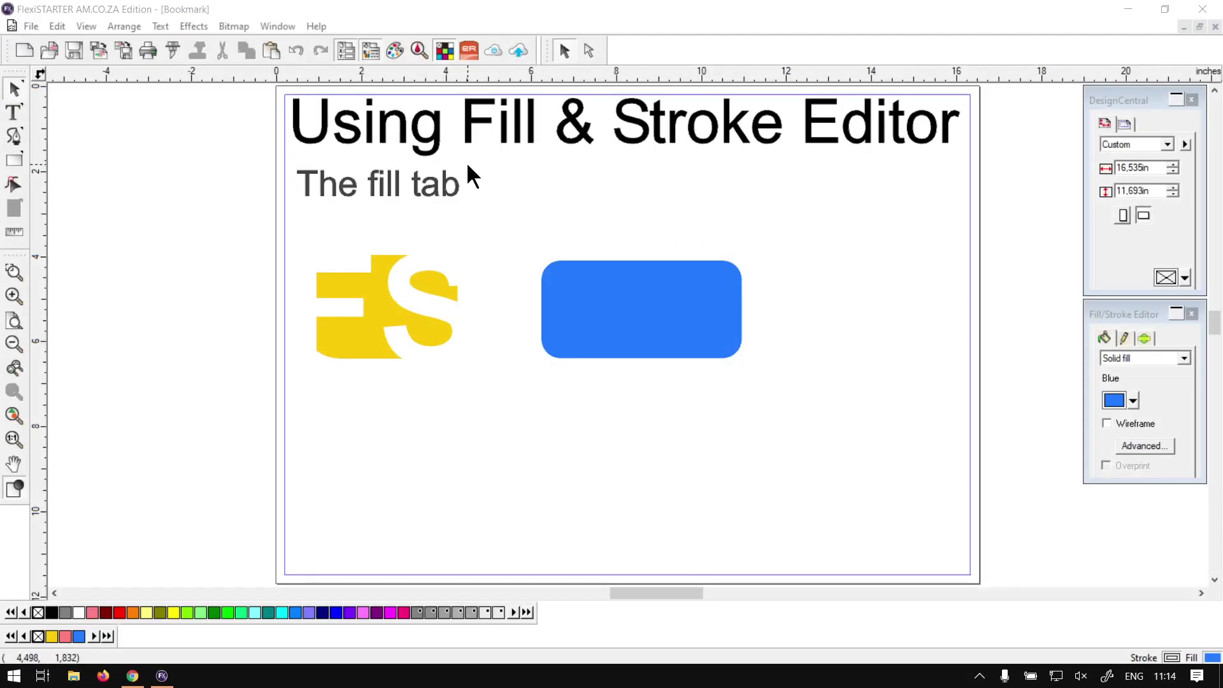
Bring FlexiSTARTER to the front and activate the Fill/Stroke Editor panel.
click(535, 26)
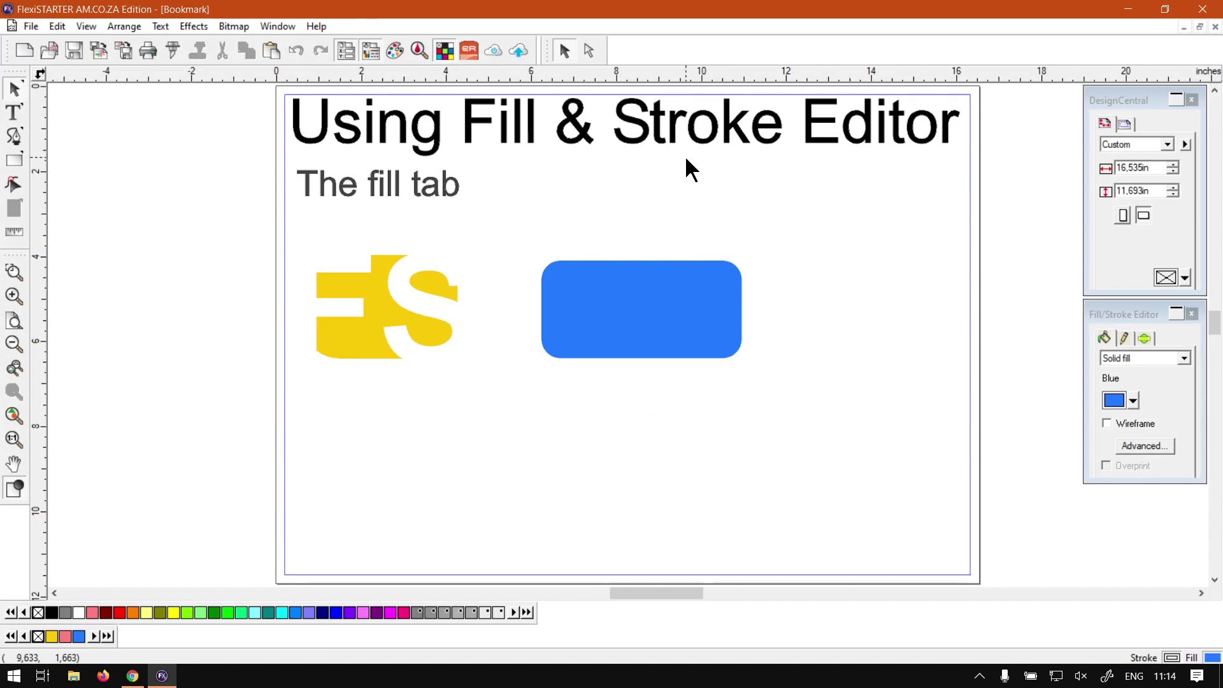
click(1138, 309)
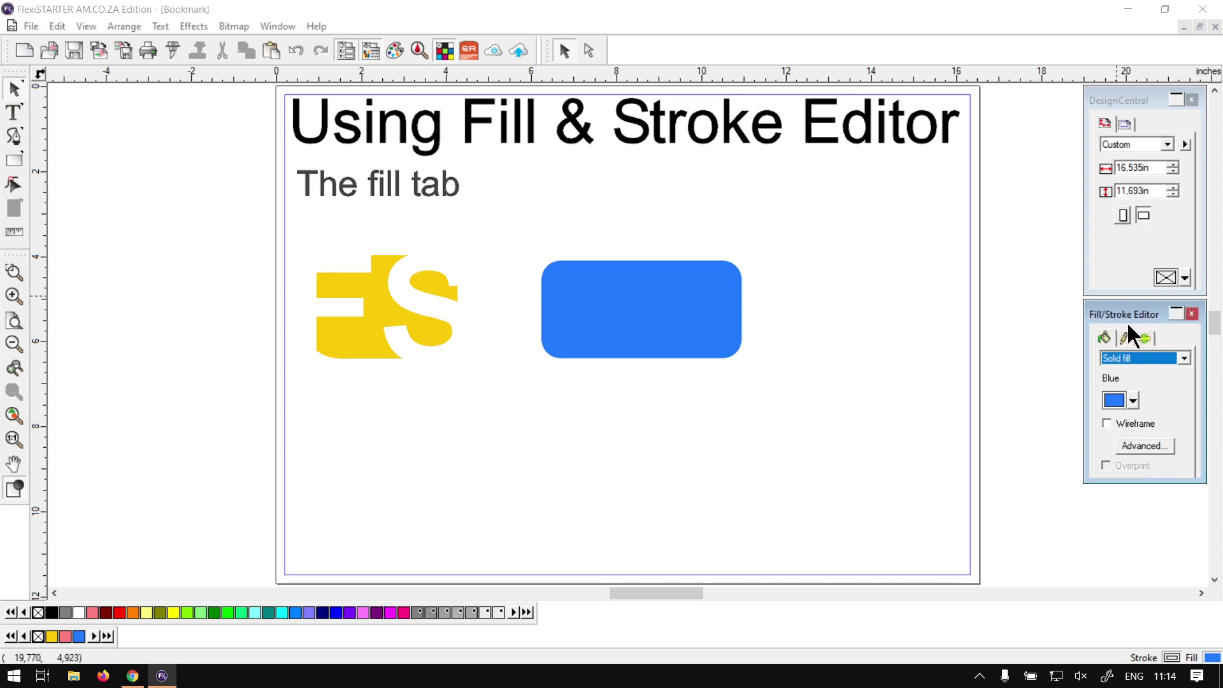
Close the Fill/Stroke Editor and reopen it from the toolbar.
click(1191, 314)
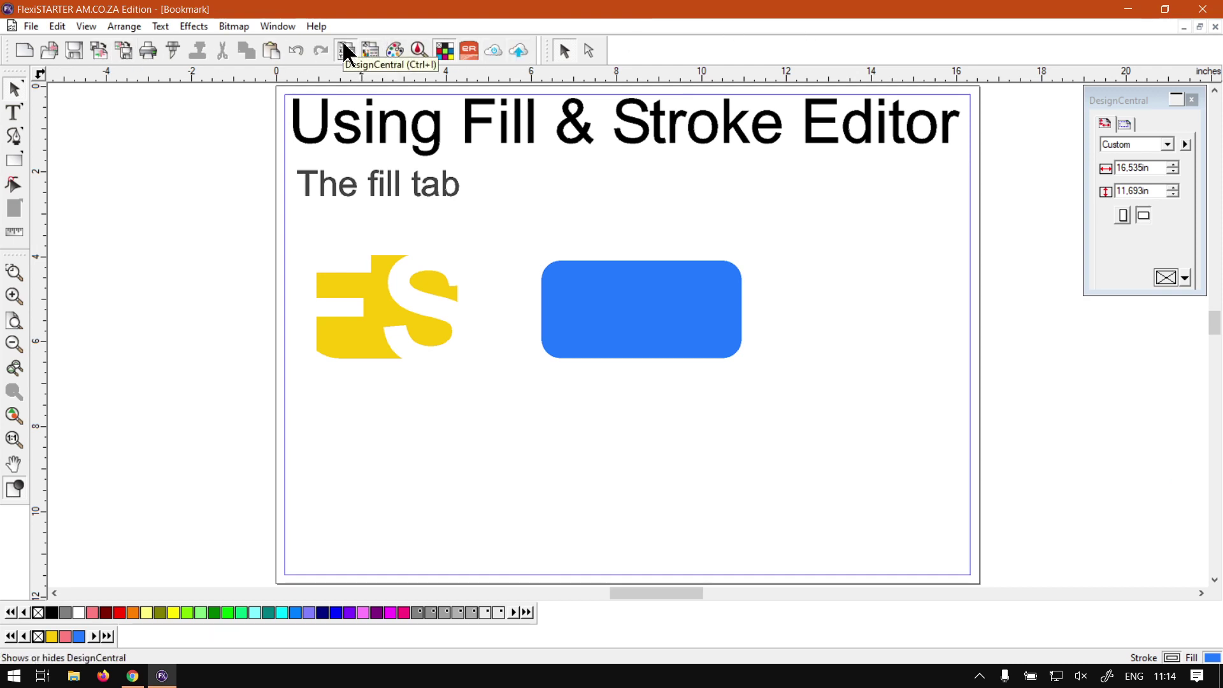
key(super+plus)
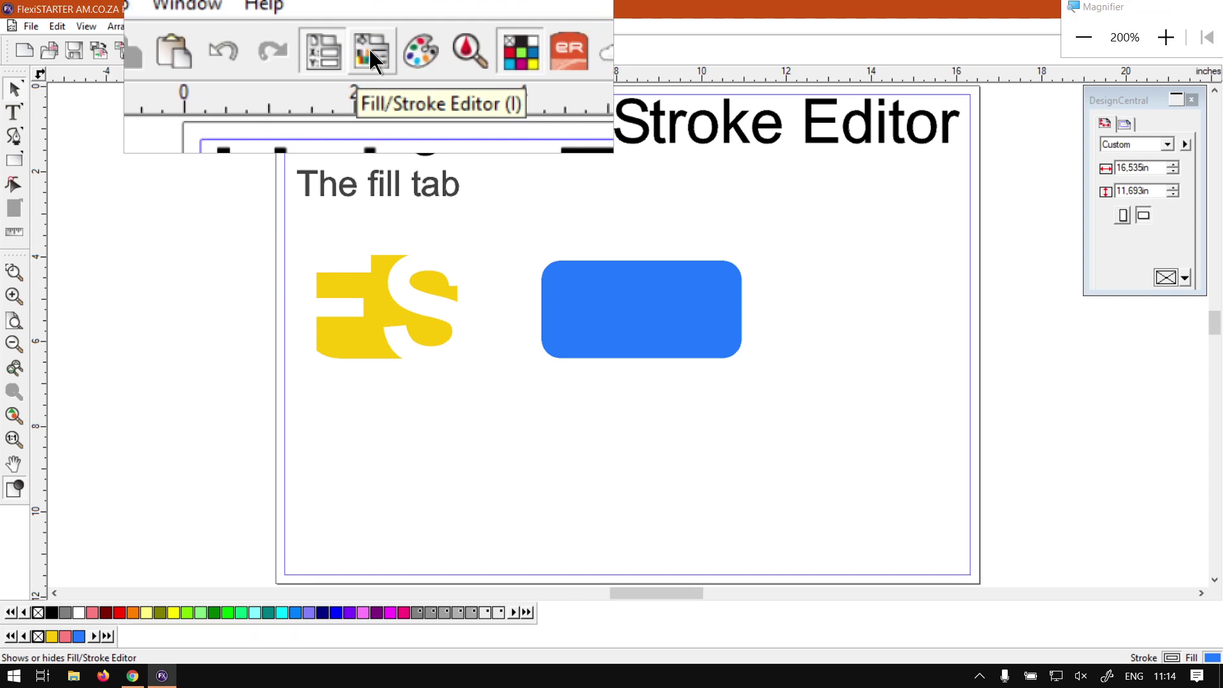
click(371, 62)
key(super+Escape)
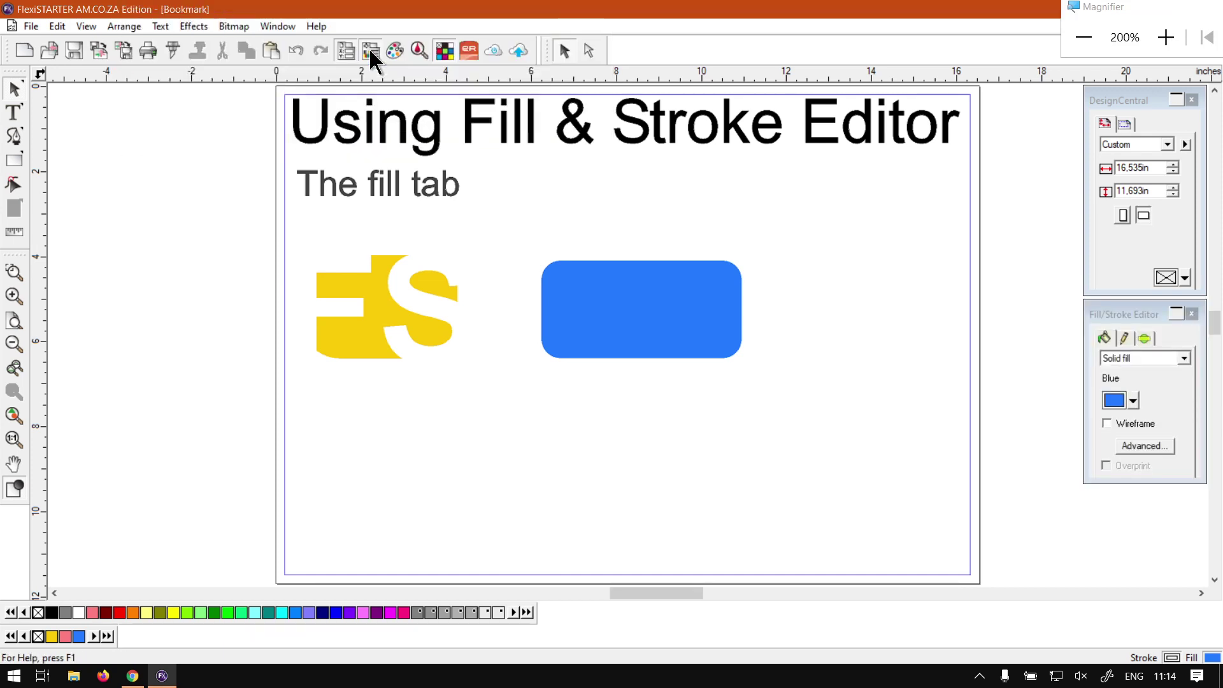
Close the Fill/Stroke Editor again and reopen it through the View menu's panel list.
click(1192, 314)
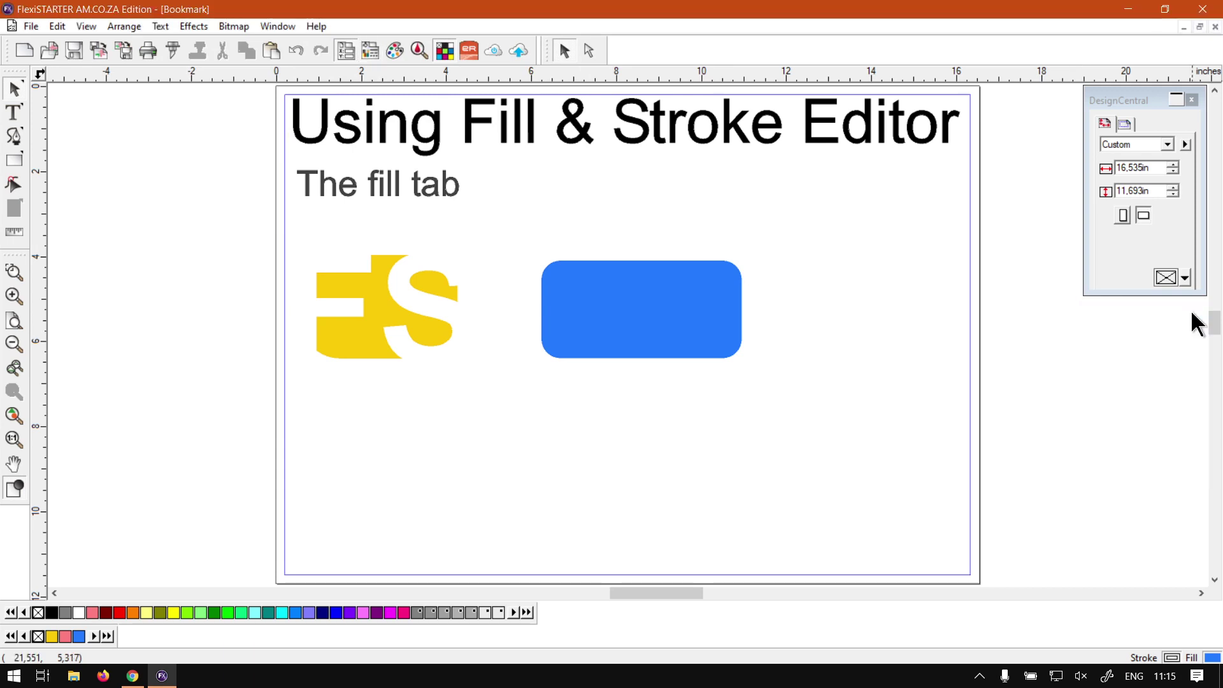
key(super+plus)
click(77, 25)
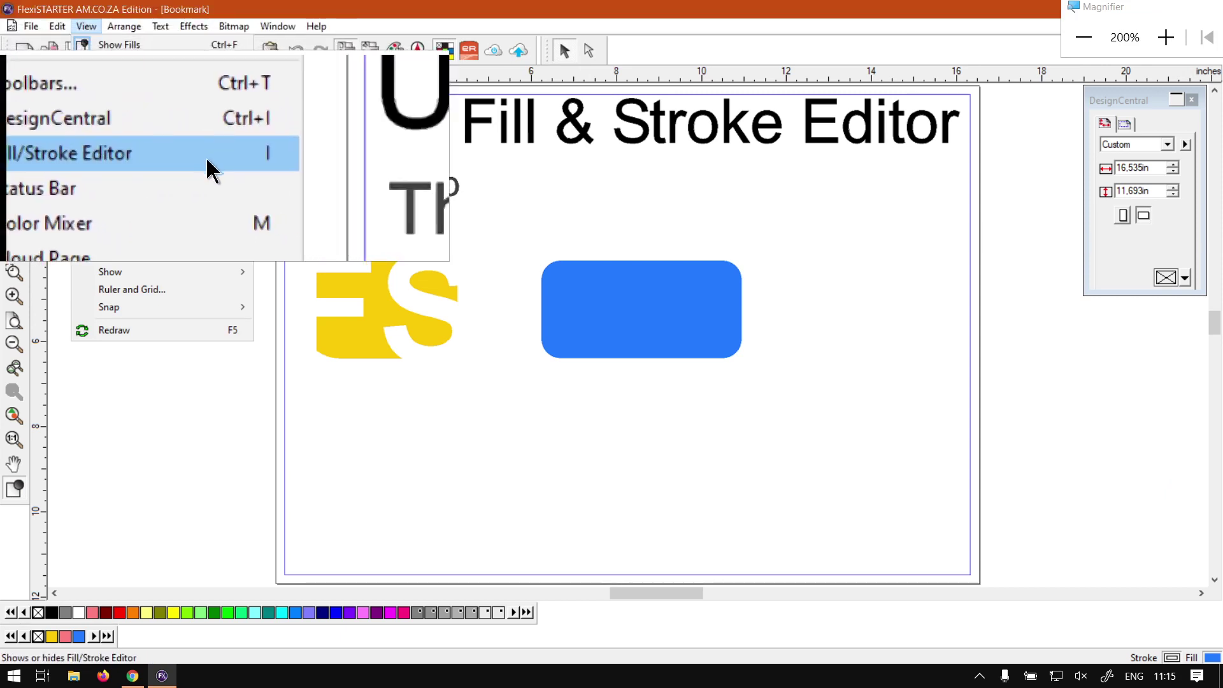
click(127, 156)
key(super+Escape)
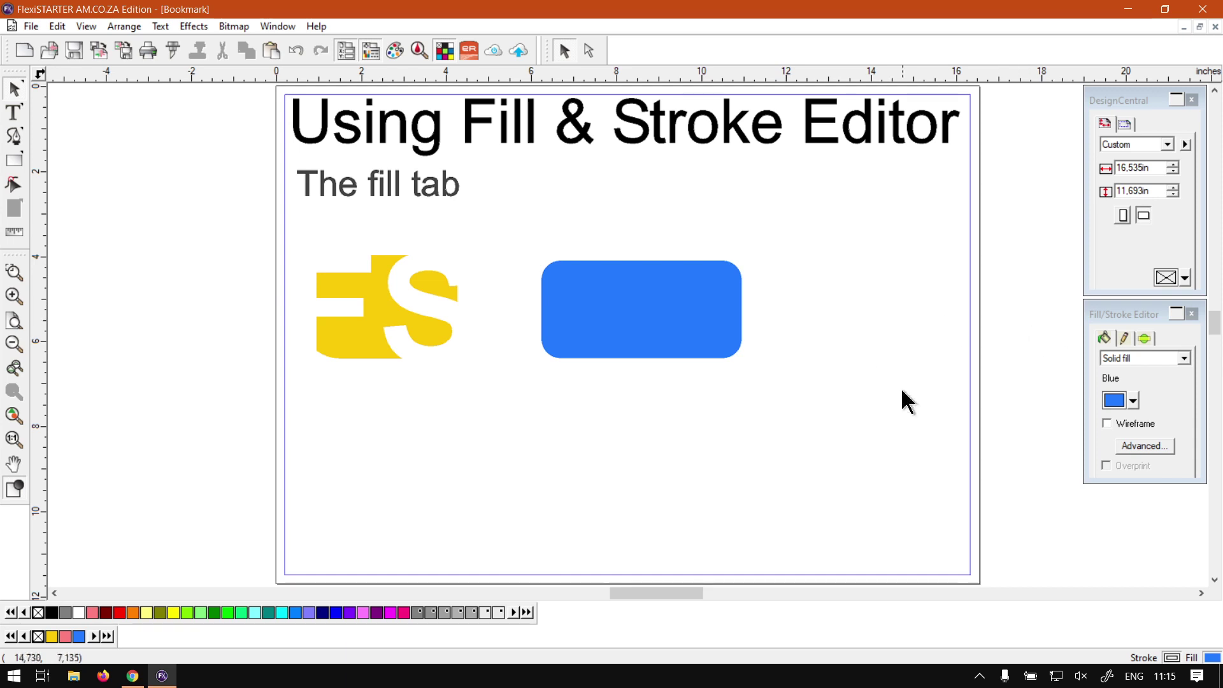
Select the blue rounded rectangle, showing 4,703in by 2,286in at X 8,593in, Y 5,242in.
click(1145, 337)
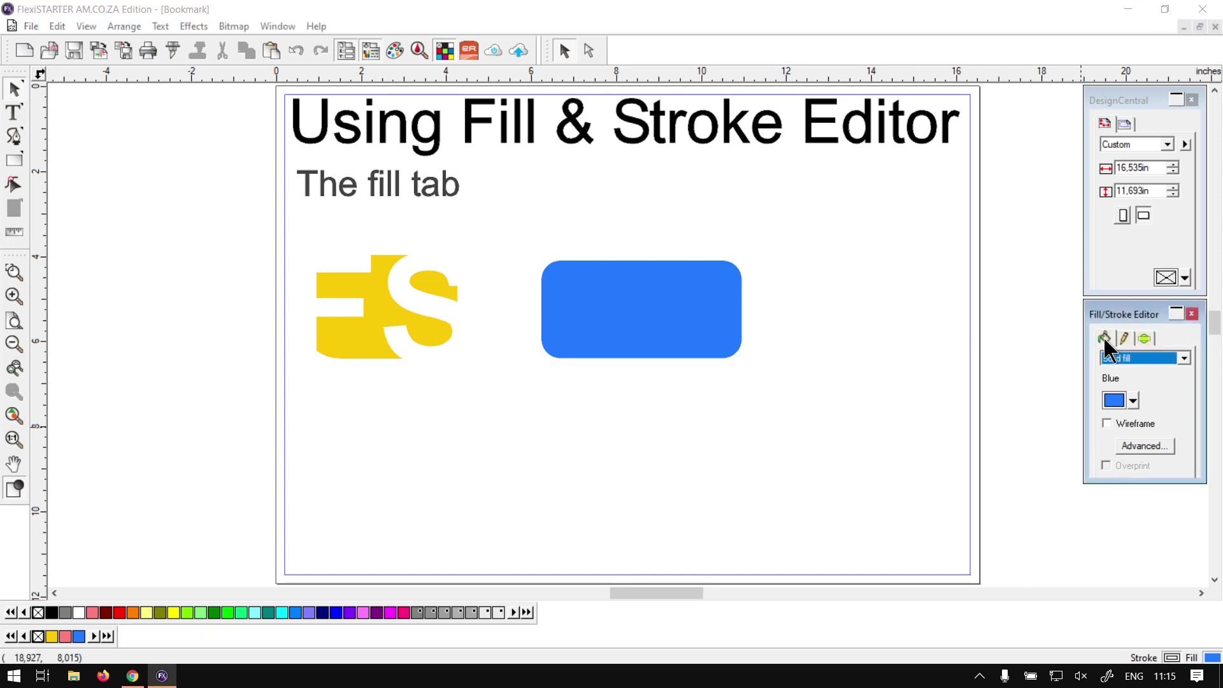
key(super+plus)
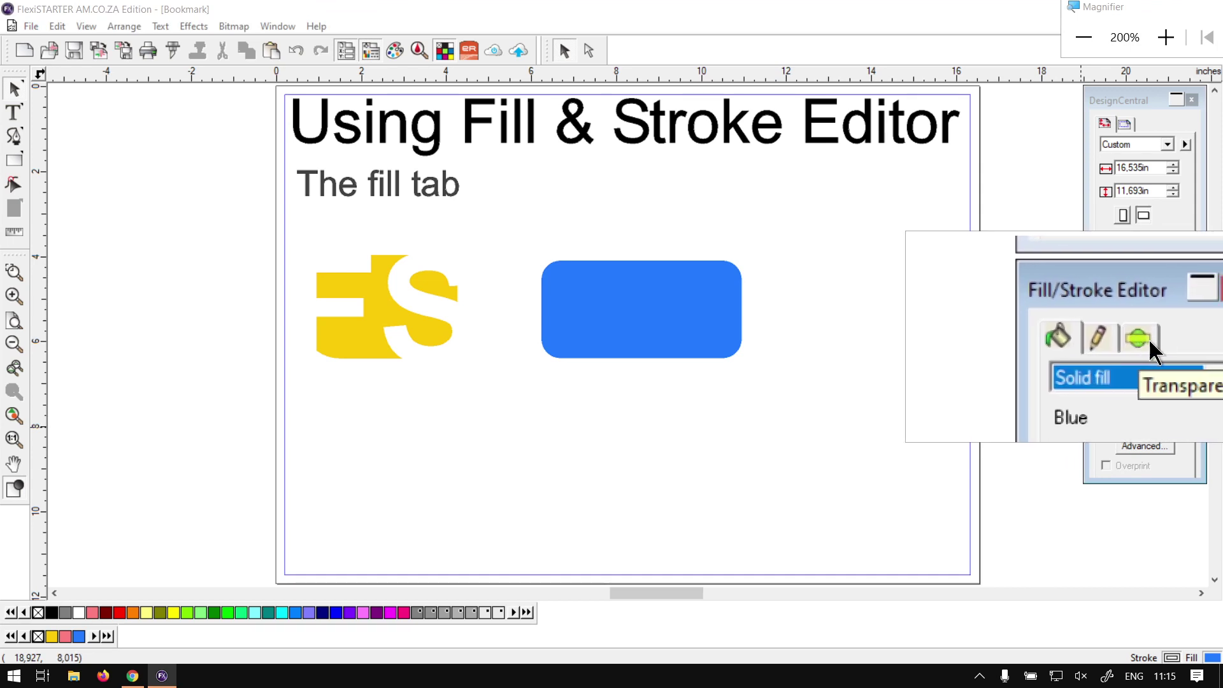
key(super+Escape)
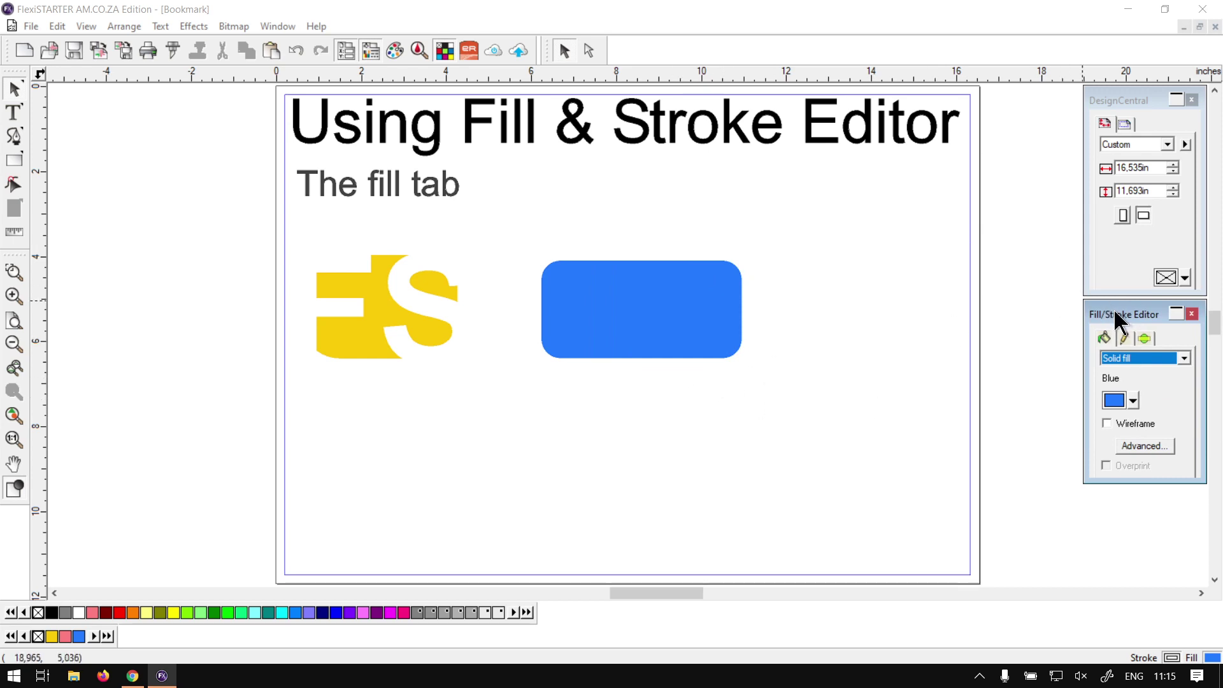
click(845, 518)
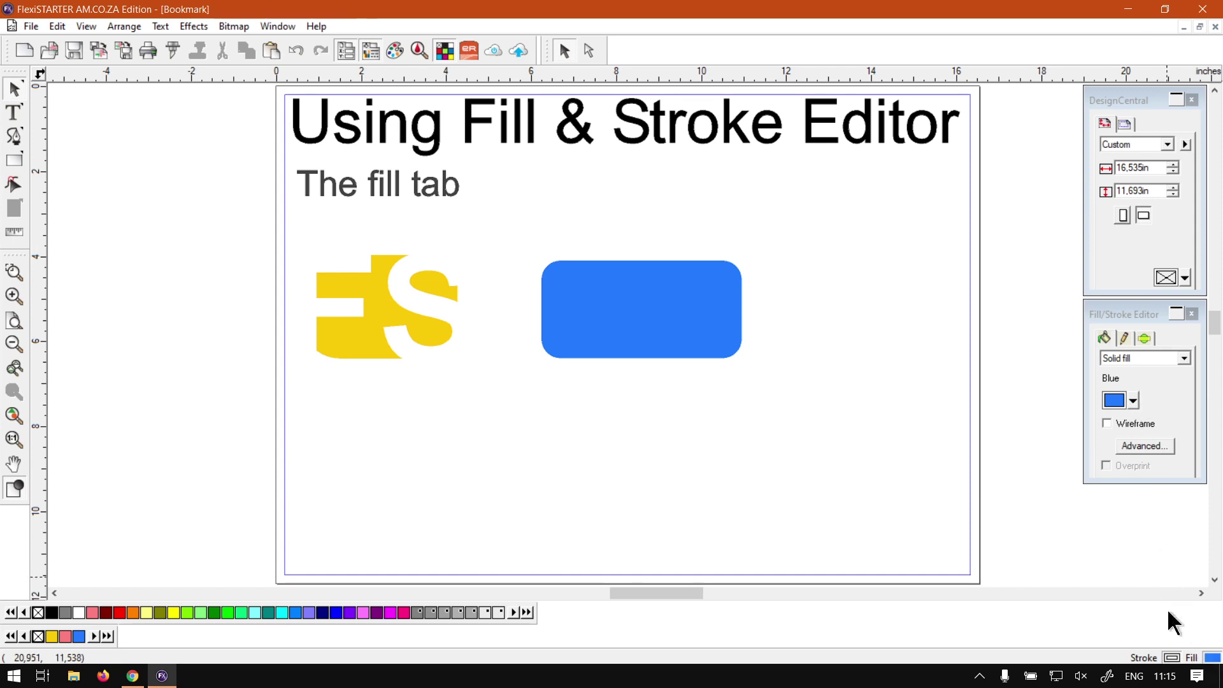
click(1133, 400)
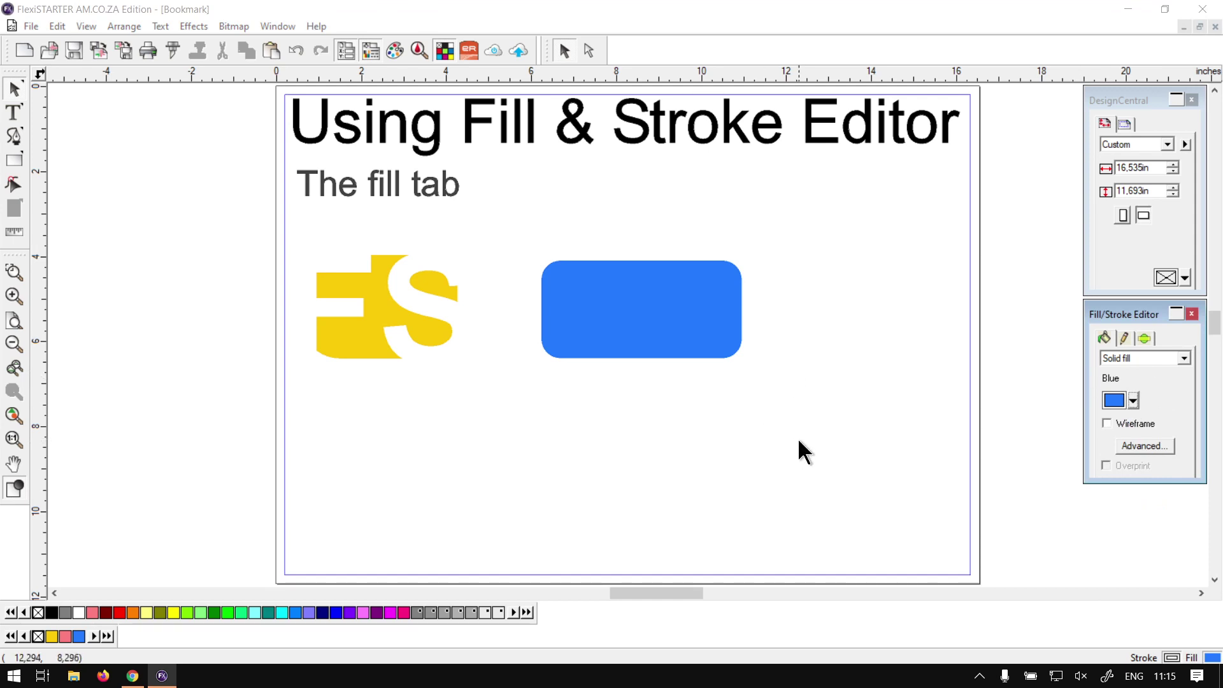
click(685, 311)
click(685, 311)
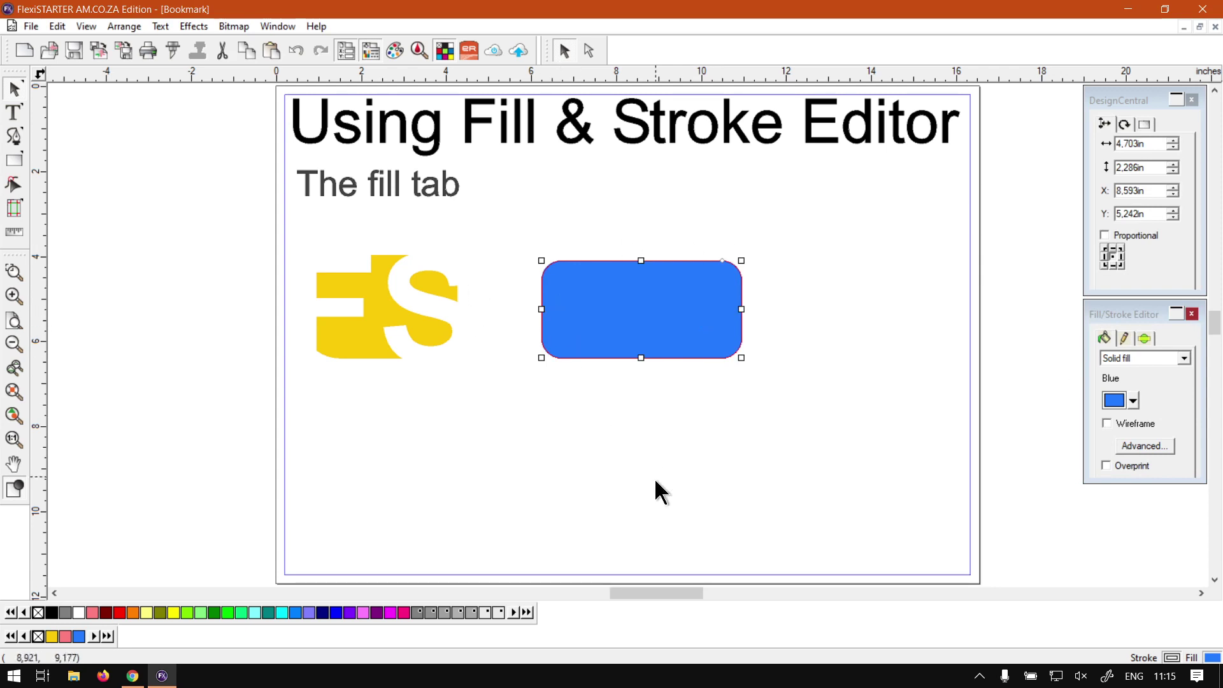
Deselect and reselect the blue rounded rectangle, then bring up its Fill type list.
click(481, 482)
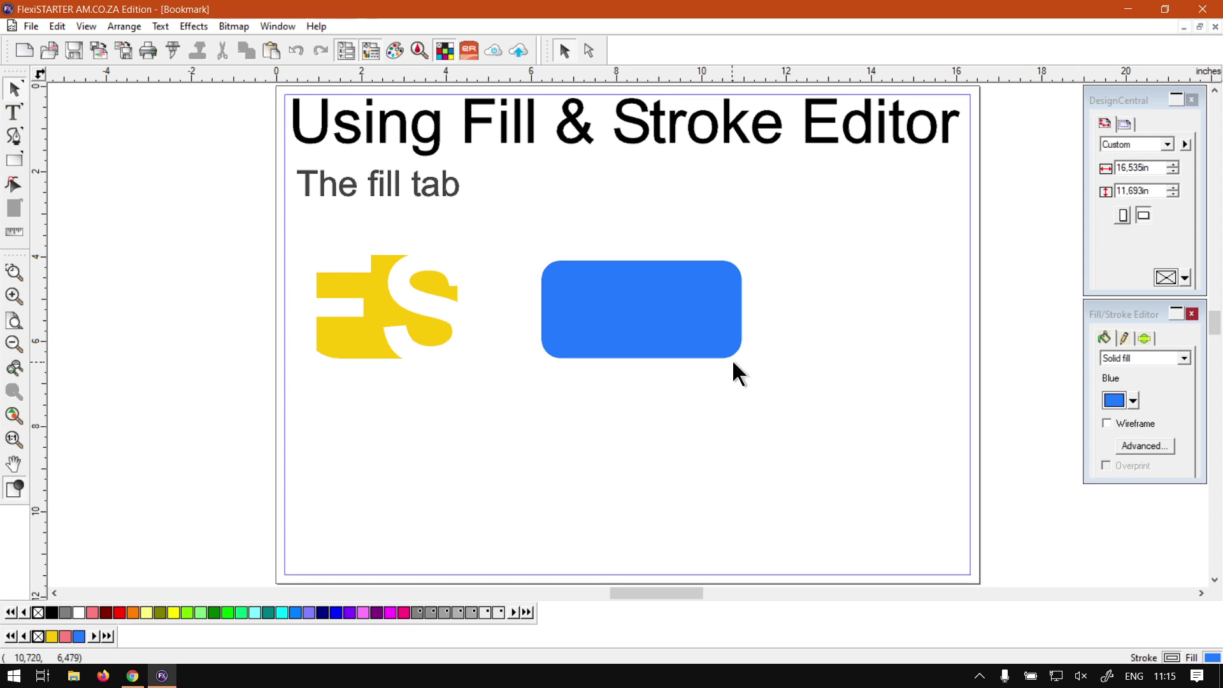
click(715, 331)
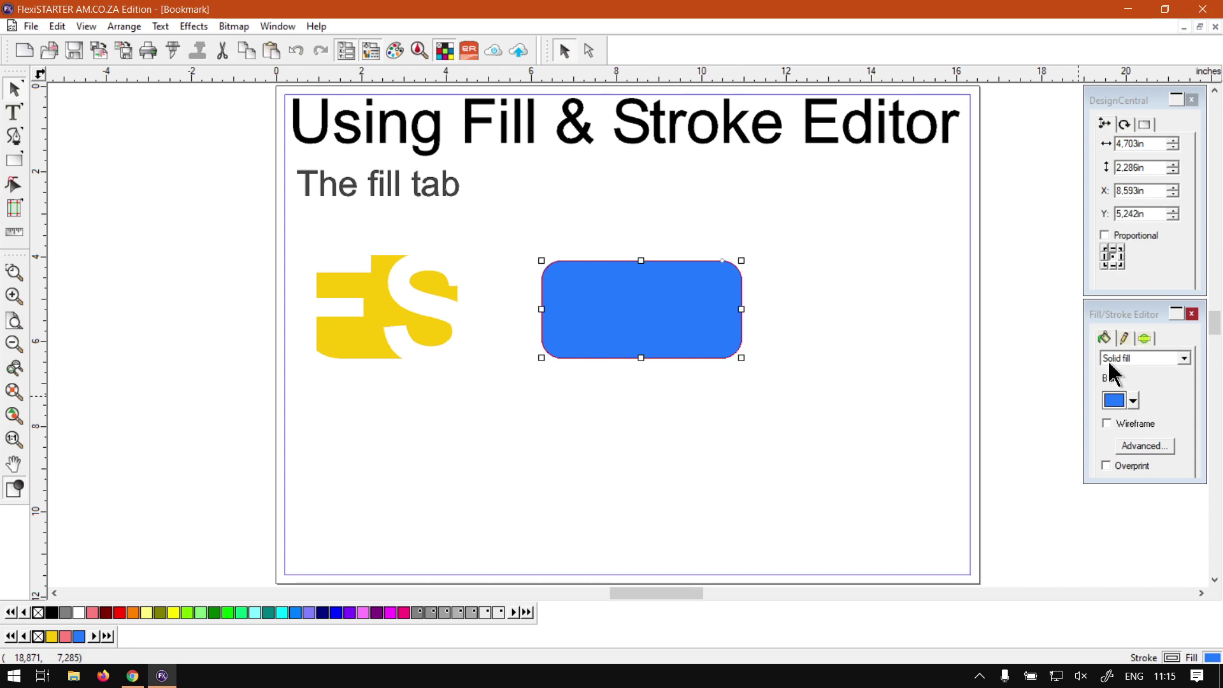
key(super+plus)
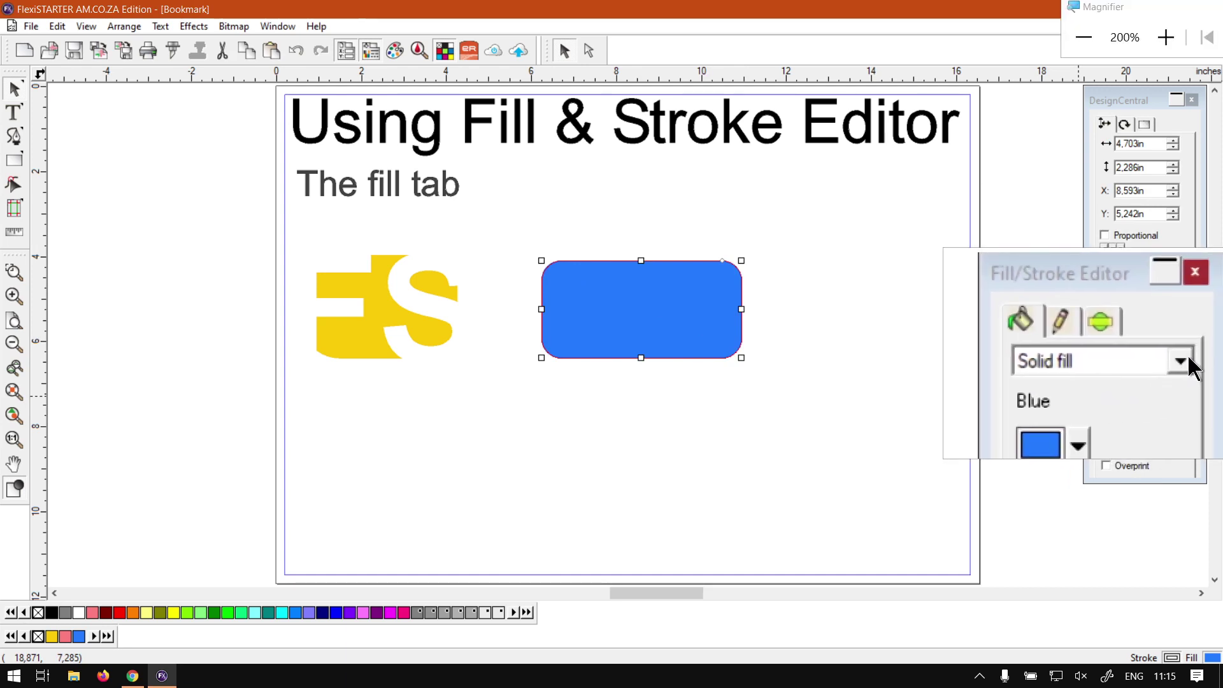
click(1182, 361)
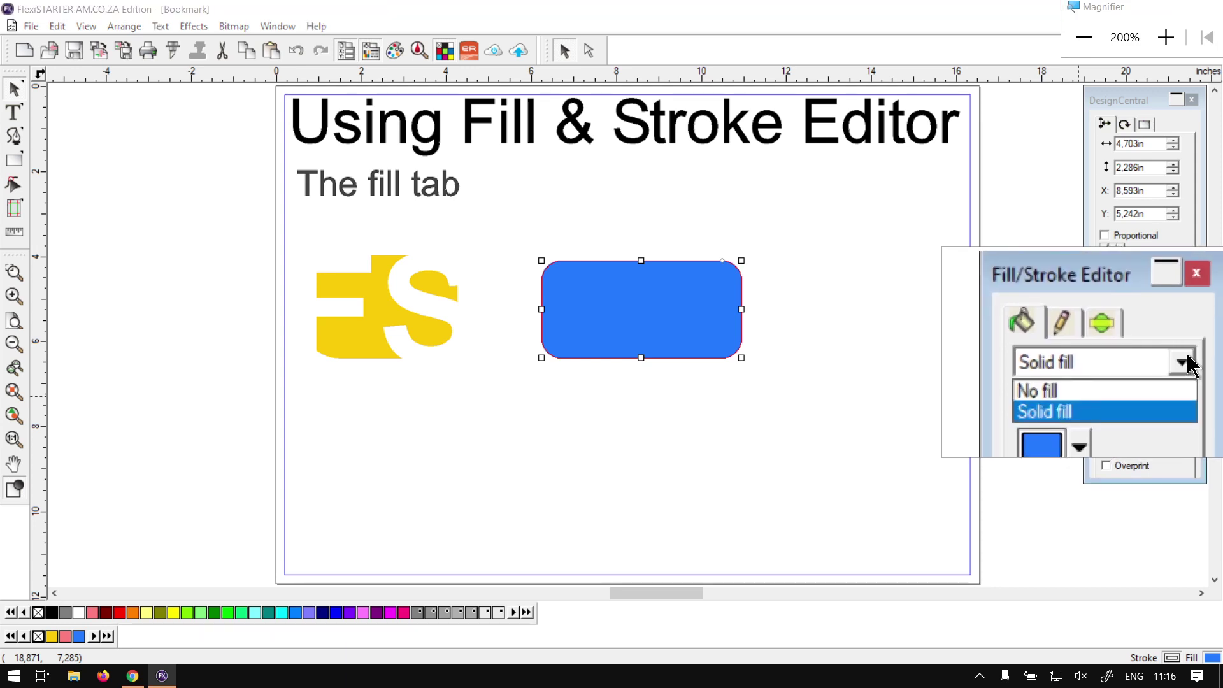
Change the rounded rectangle's fill type to No fill and marquee-select it again.
click(1156, 372)
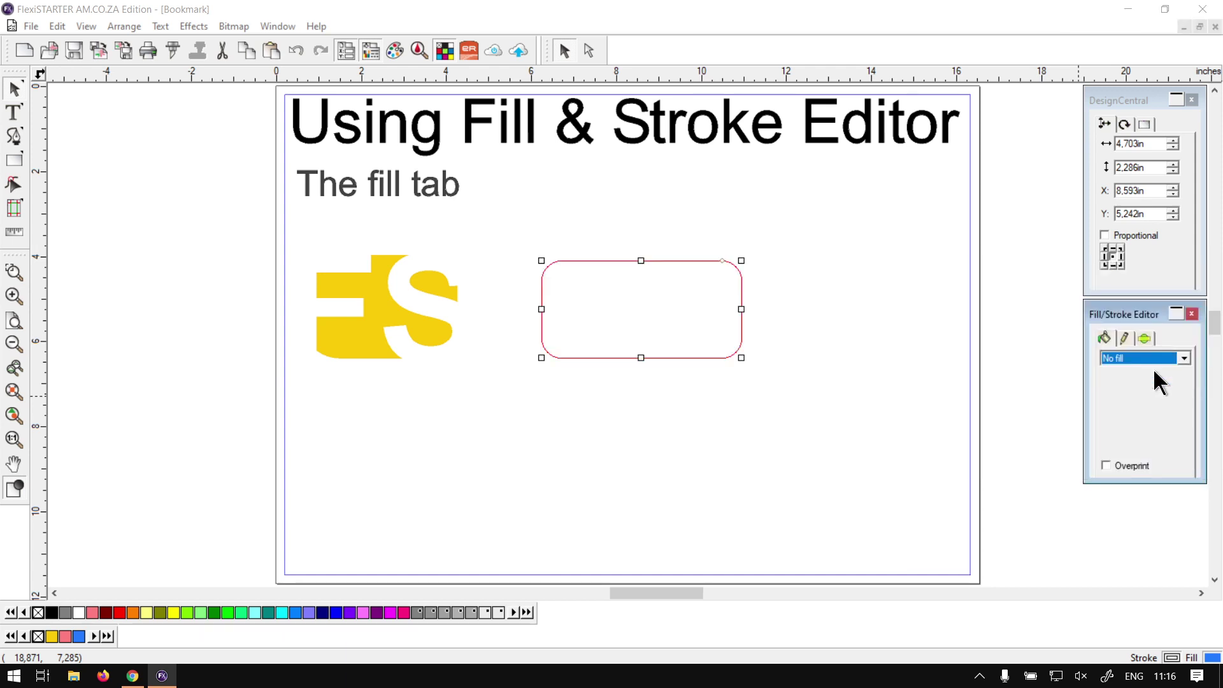
key(Delete)
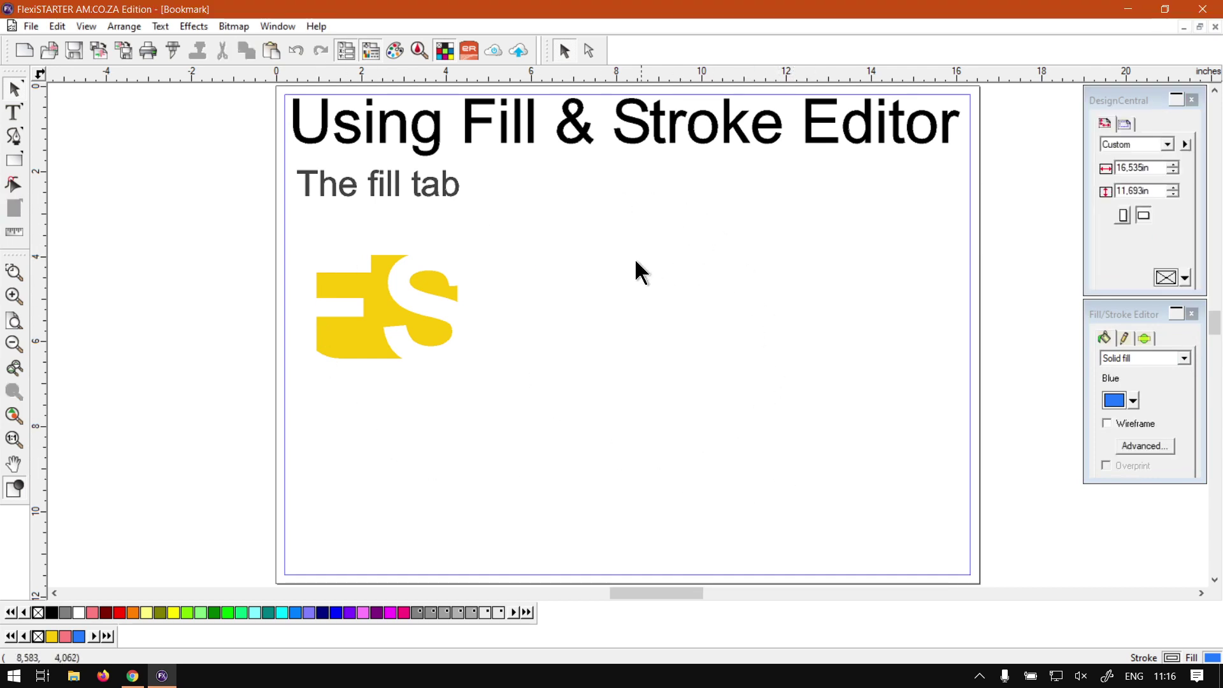
drag(915, 478, 501, 151)
key(ctrl+z)
Deselect and reselect the unfilled rectangle to show it vanishes when not selected.
click(781, 395)
click(591, 311)
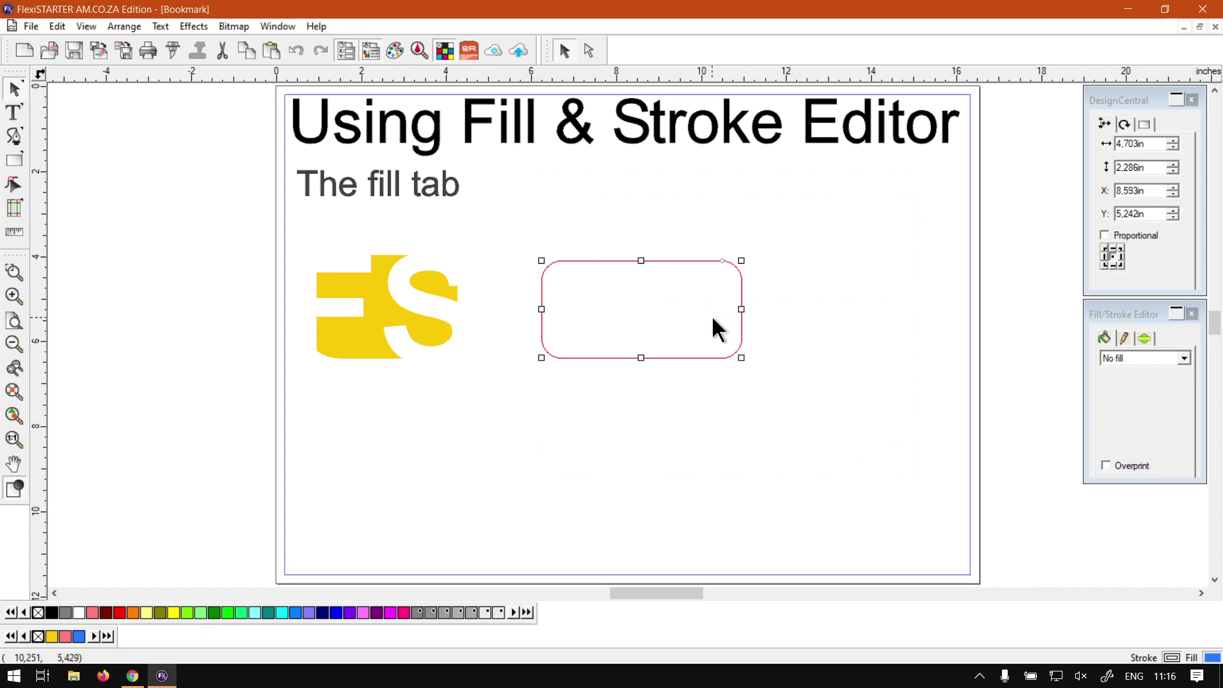
click(823, 291)
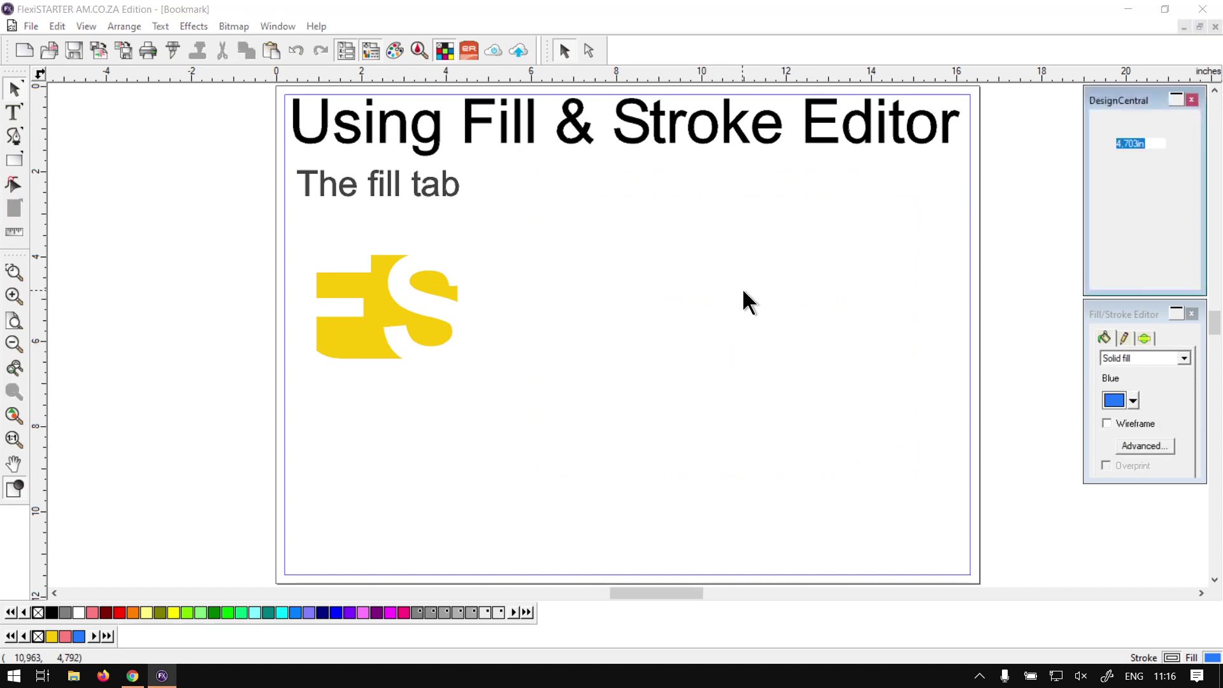
click(743, 288)
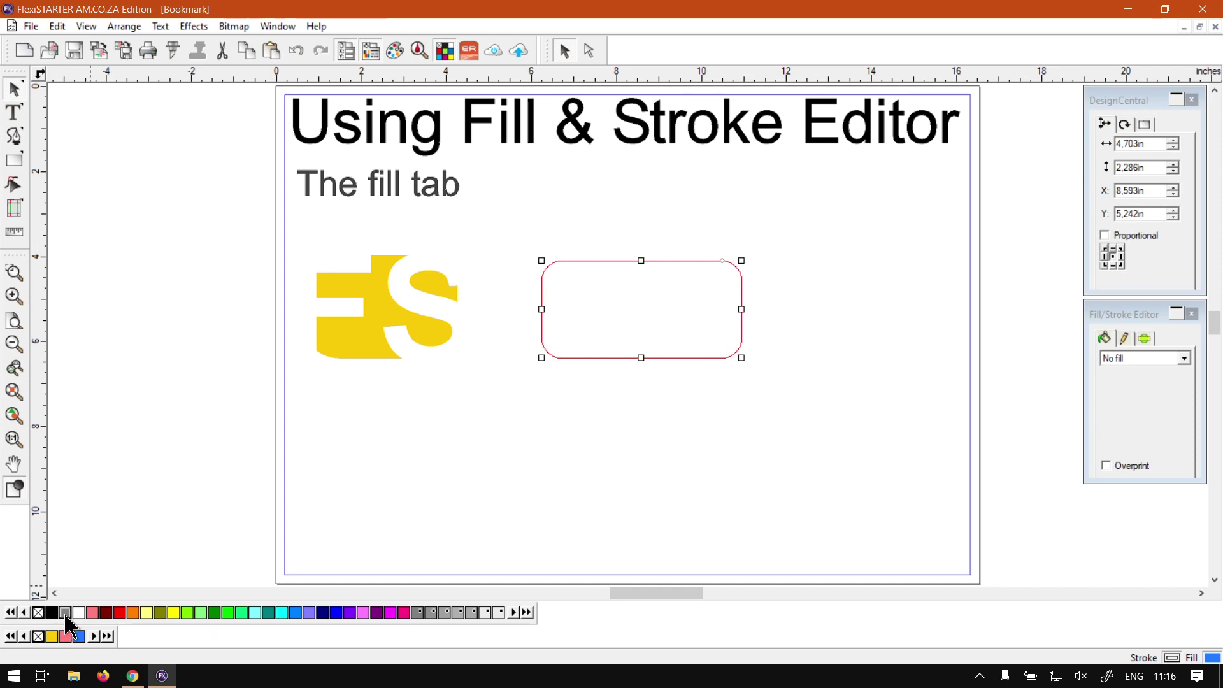
Raise the rectangle's stroke width to 0.210in for a thick grey outline, then reselect it.
click(1125, 338)
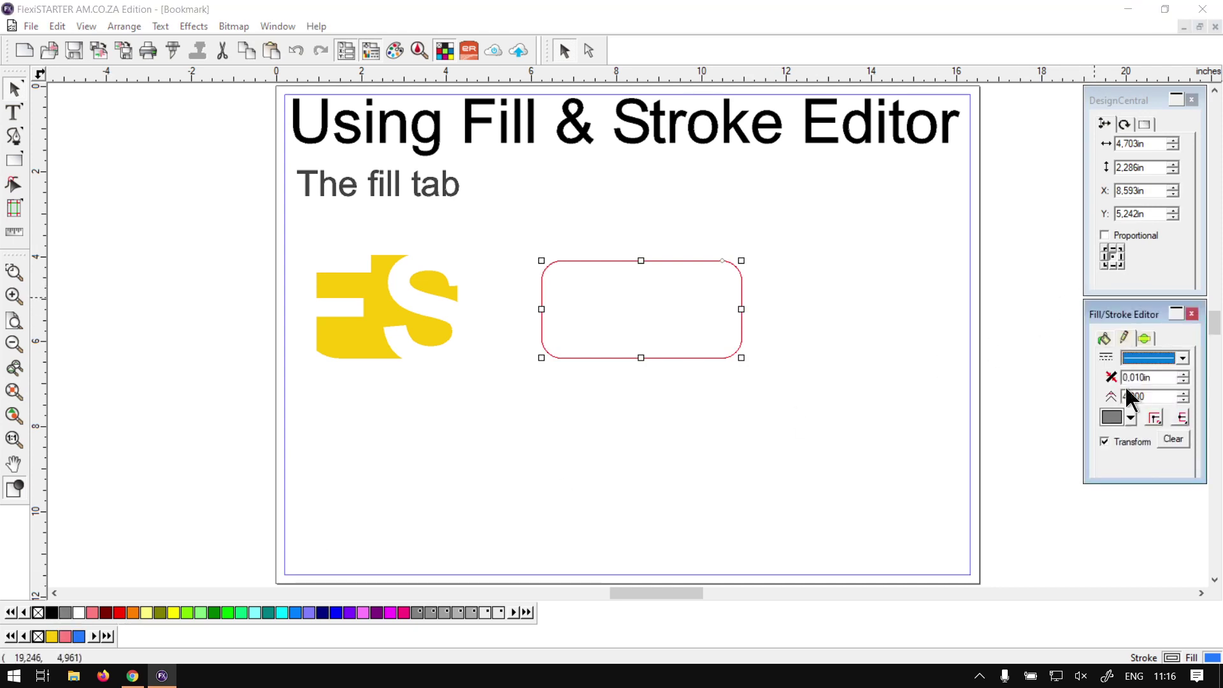
click(1184, 372)
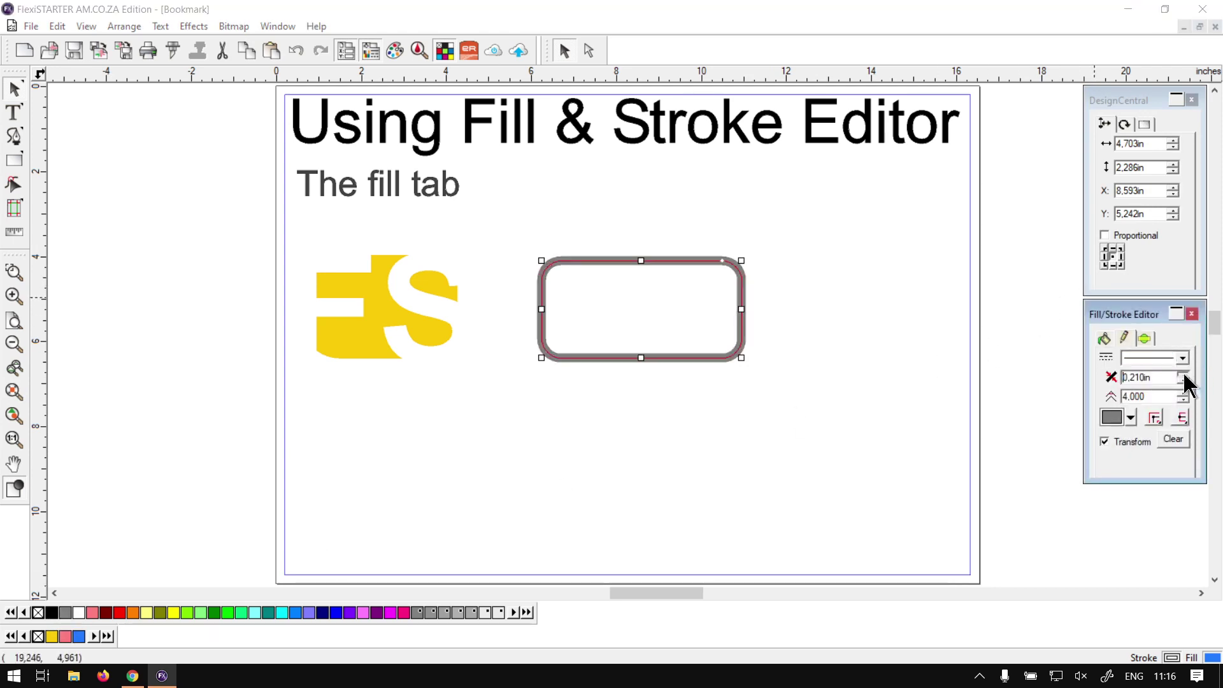
click(931, 385)
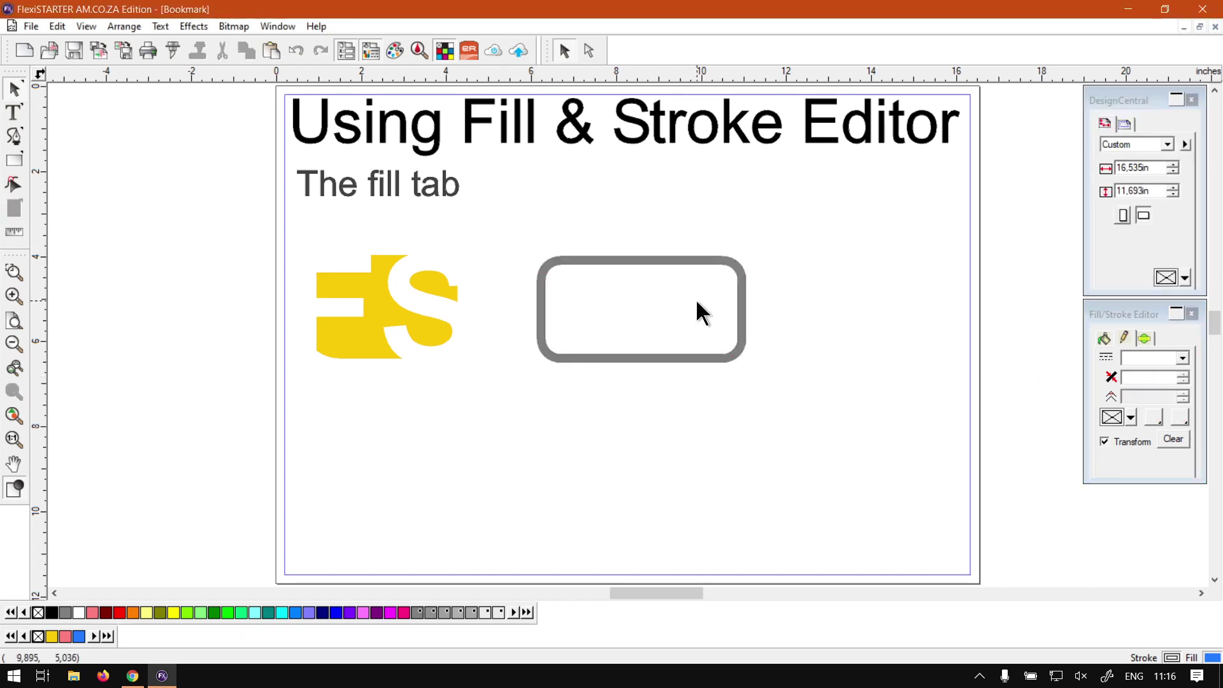
click(740, 339)
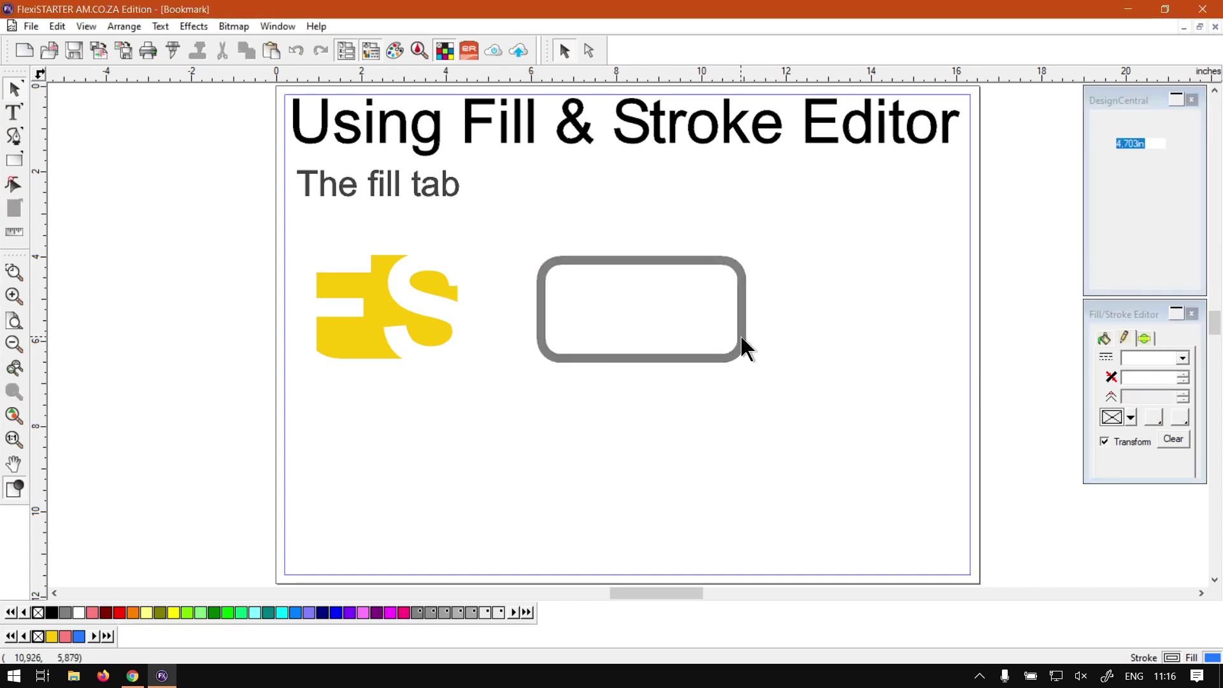
Remove the rectangle's outline and give it a solid Blue fill from the recent swatches.
right_click(38, 612)
click(725, 560)
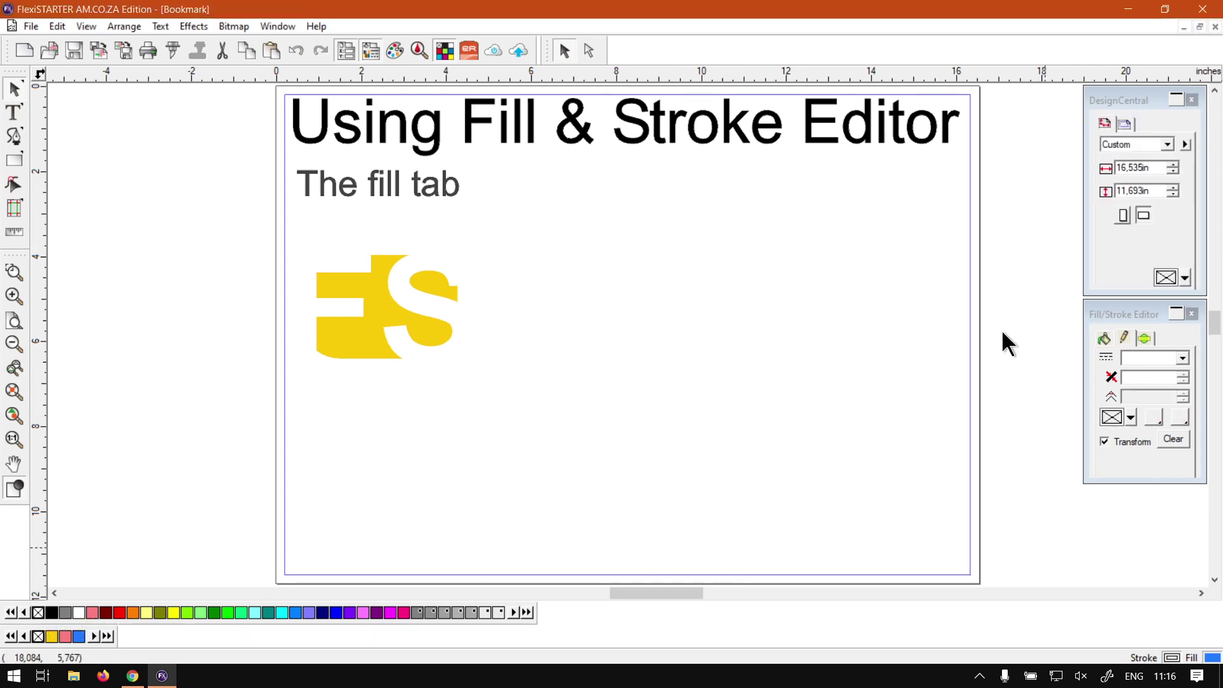
mouse_move(801, 453)
mouse_down()
mouse_move(759, 385)
mouse_move(515, 204)
mouse_up()
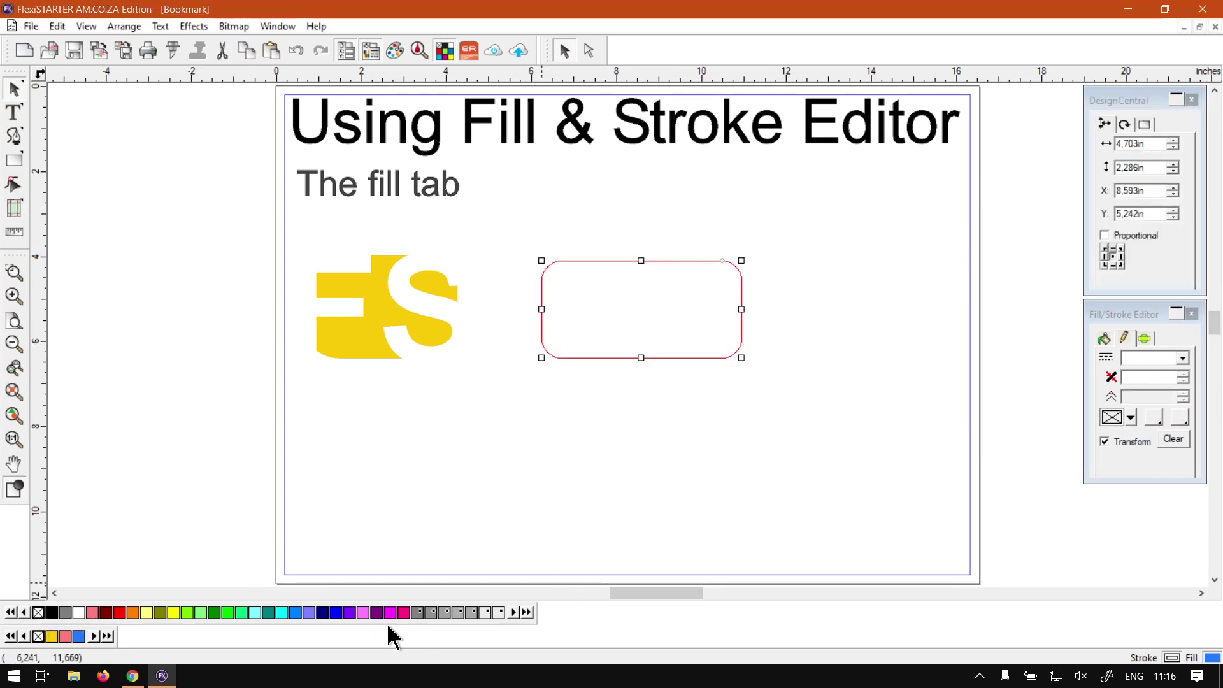
click(67, 636)
click(79, 636)
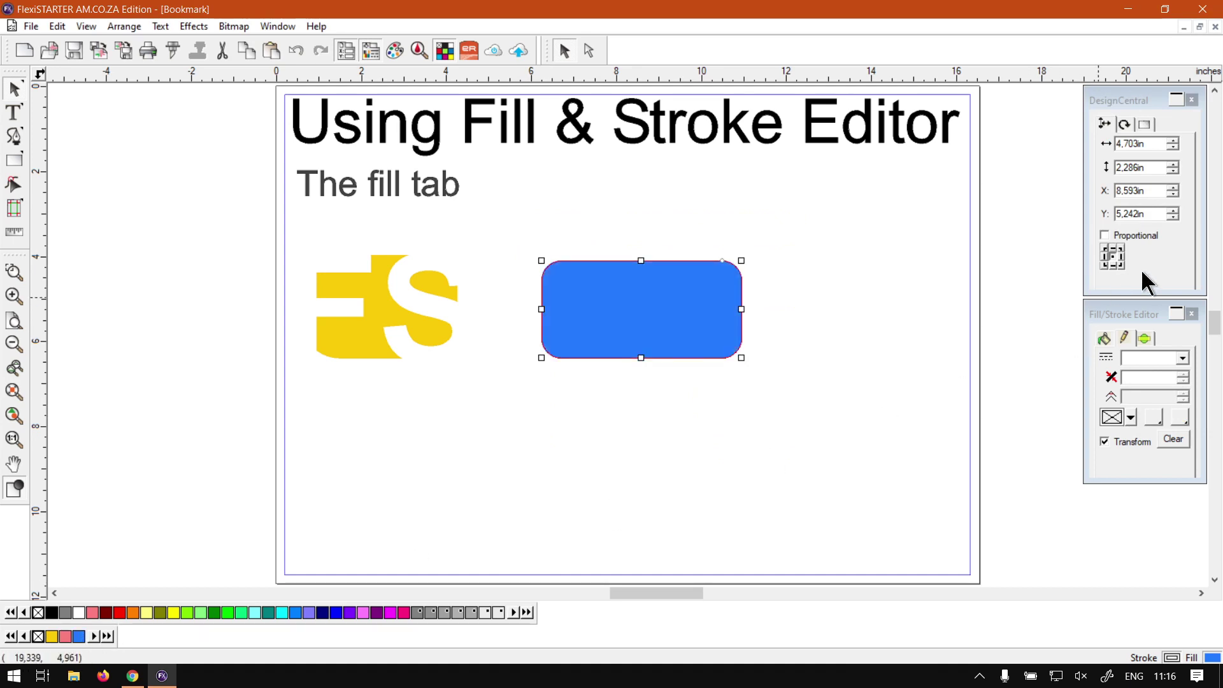
click(1104, 338)
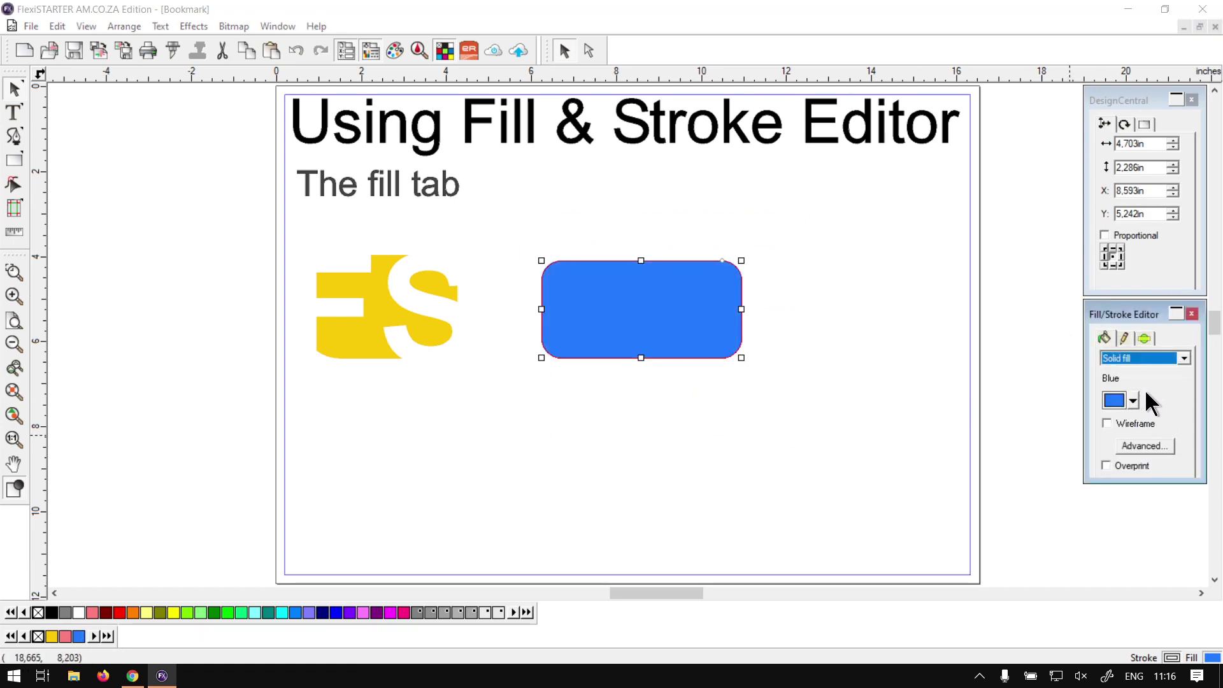
key(super+plus)
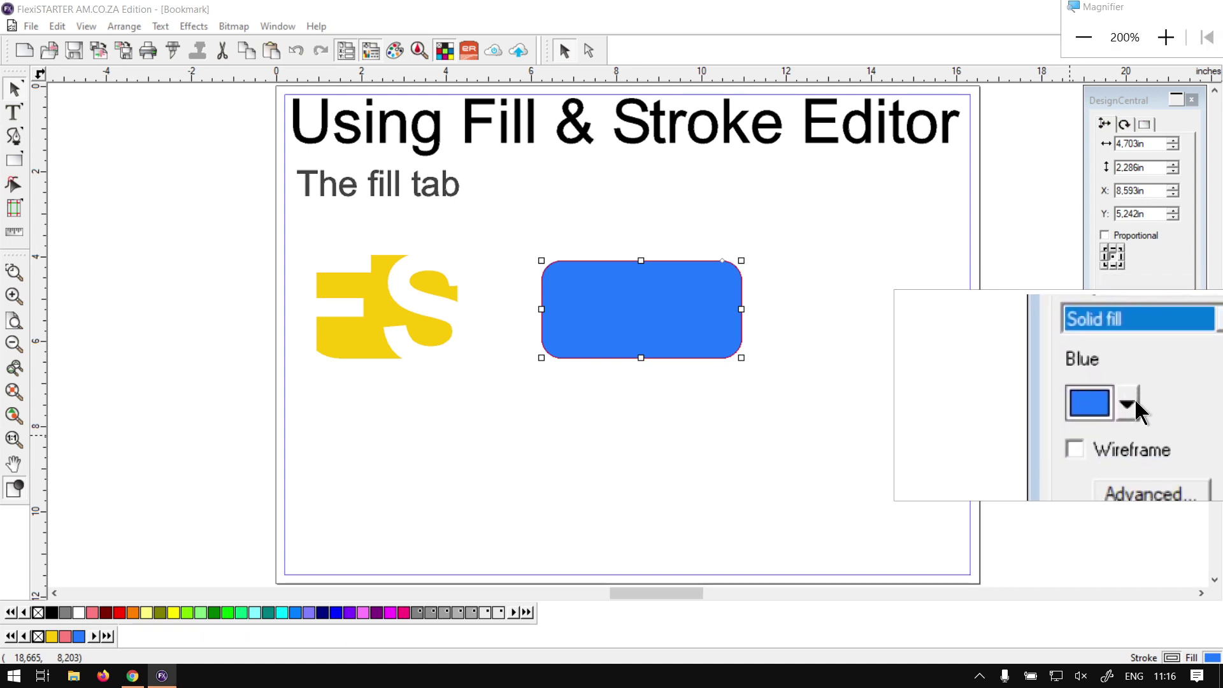
key(super+Escape)
click(1133, 400)
scroll(1168, 482, down, 10)
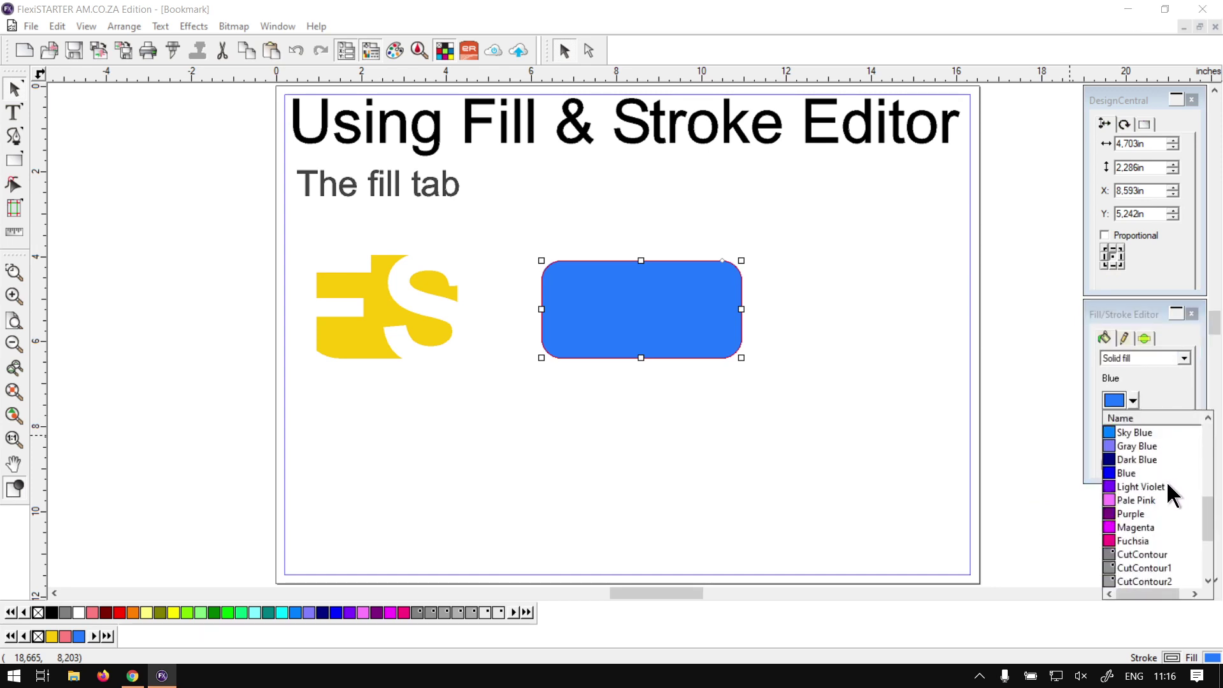
scroll(1167, 481, up, 10)
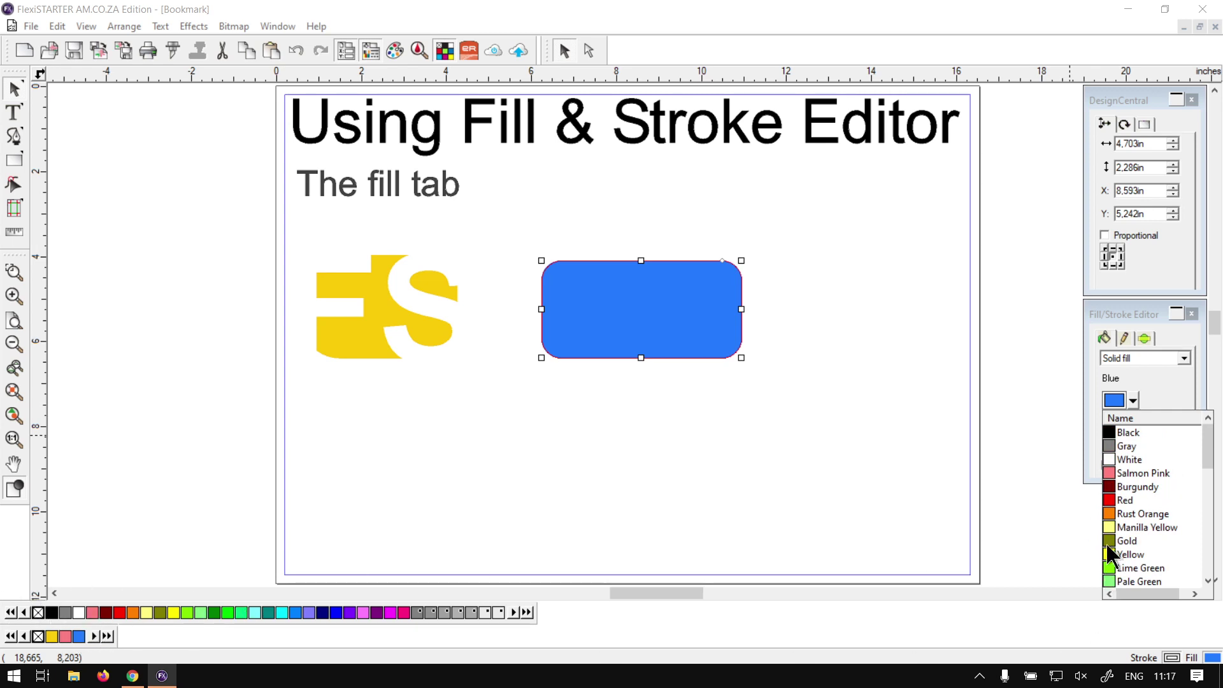
scroll(1121, 522, down, 10)
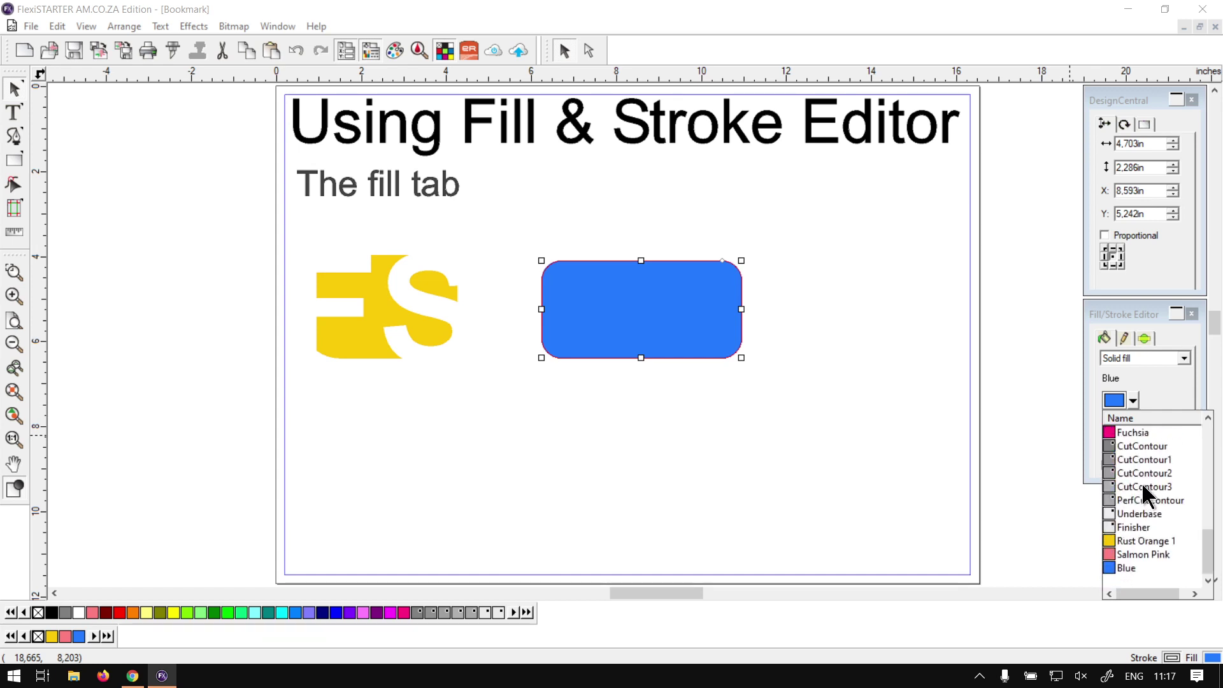
scroll(1145, 492, up, 10)
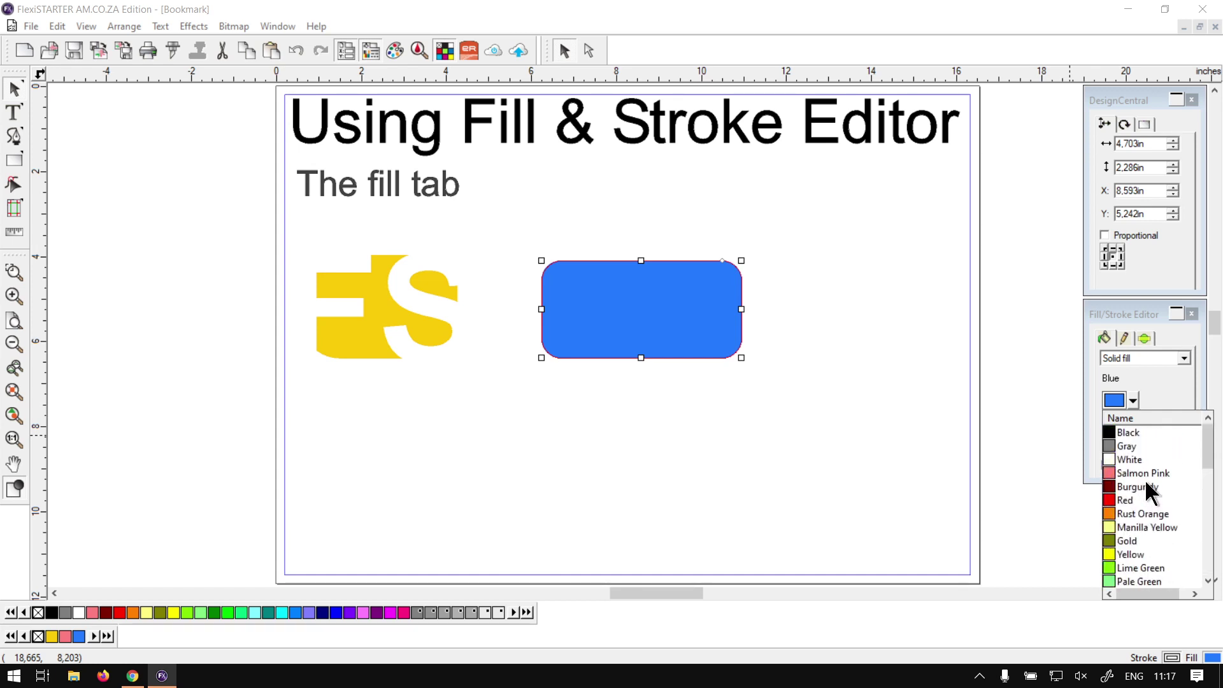
scroll(1147, 490, down, 5)
scroll(1146, 476, down, 4)
scroll(1146, 476, up, 7)
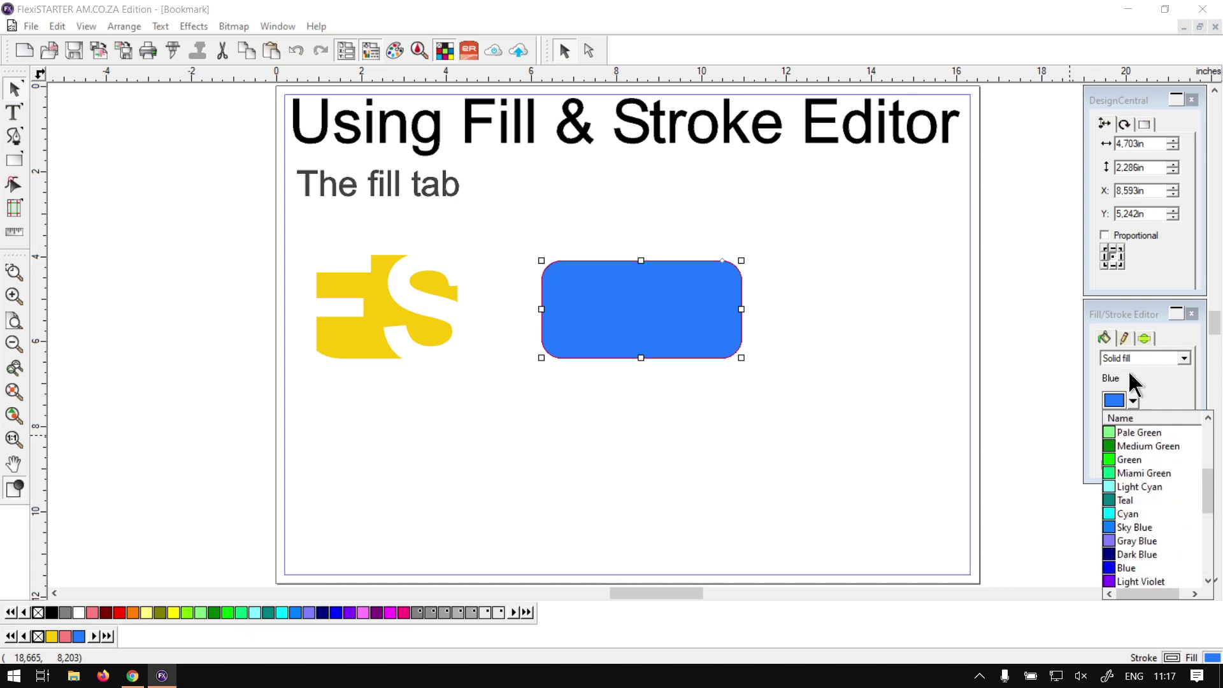
click(1158, 382)
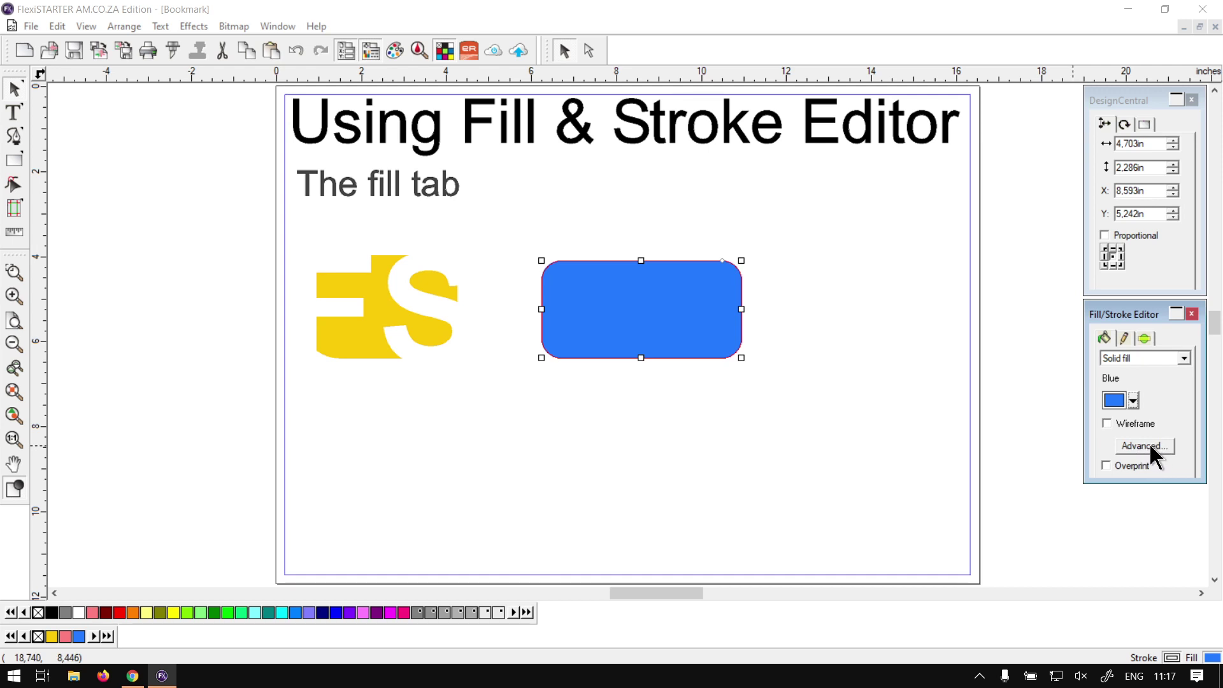
key(super+plus)
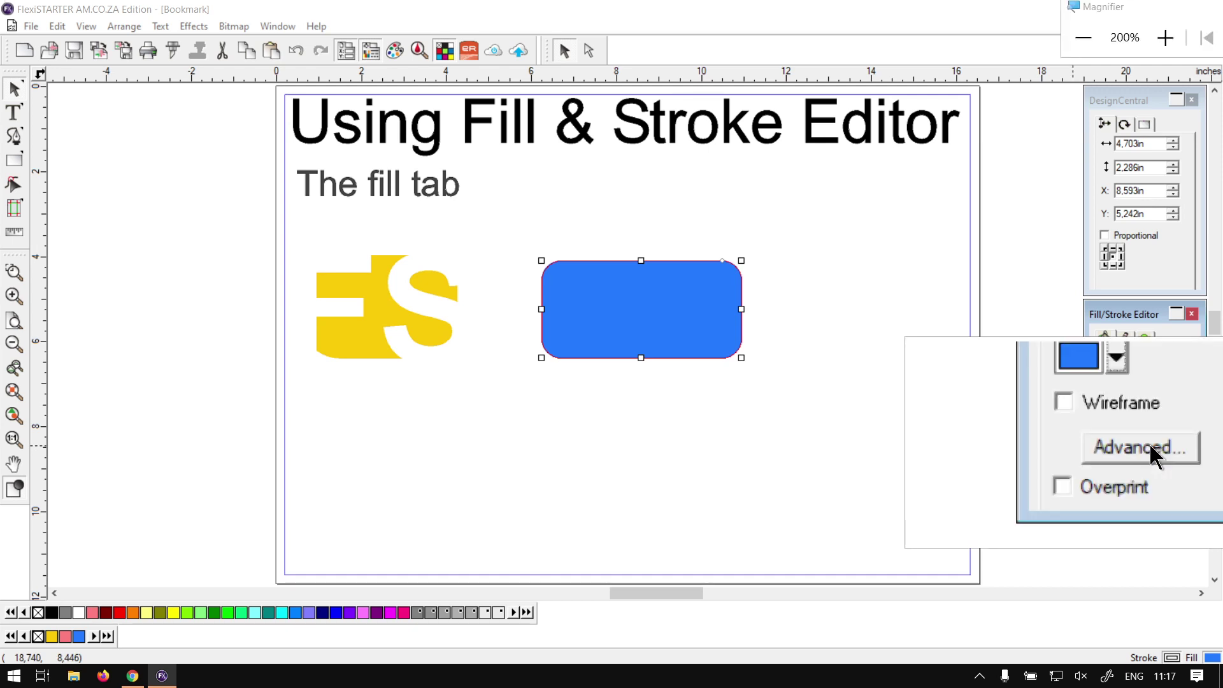
click(1164, 442)
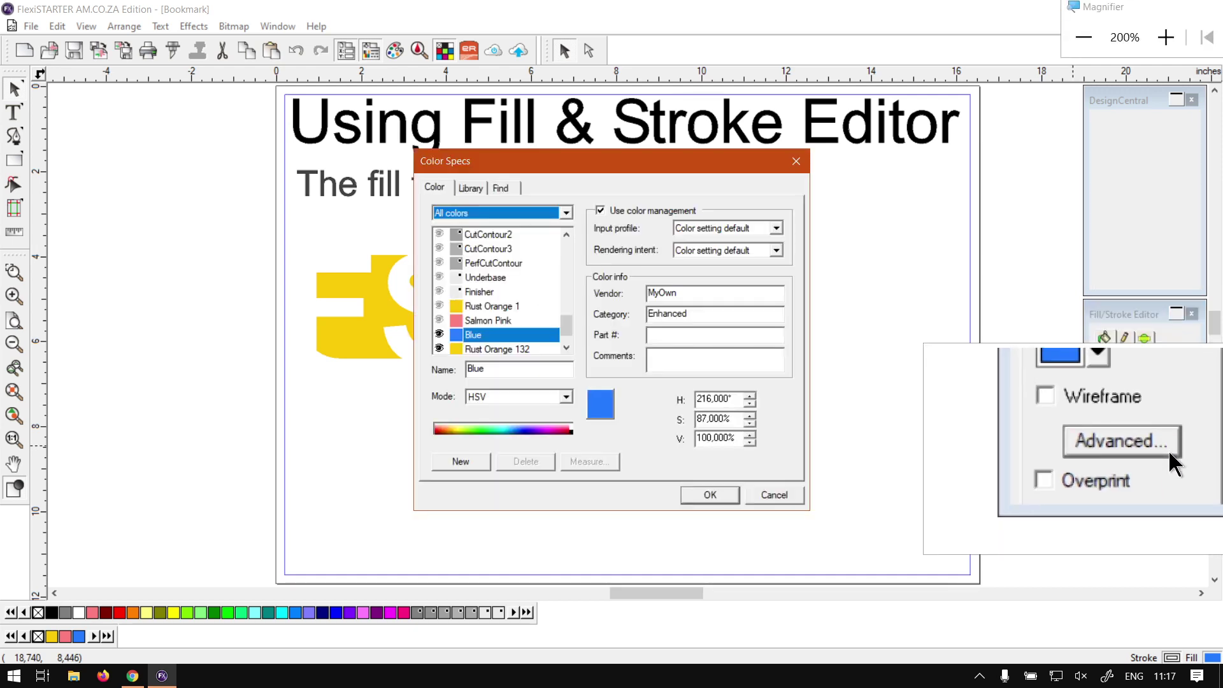
key(super+Escape)
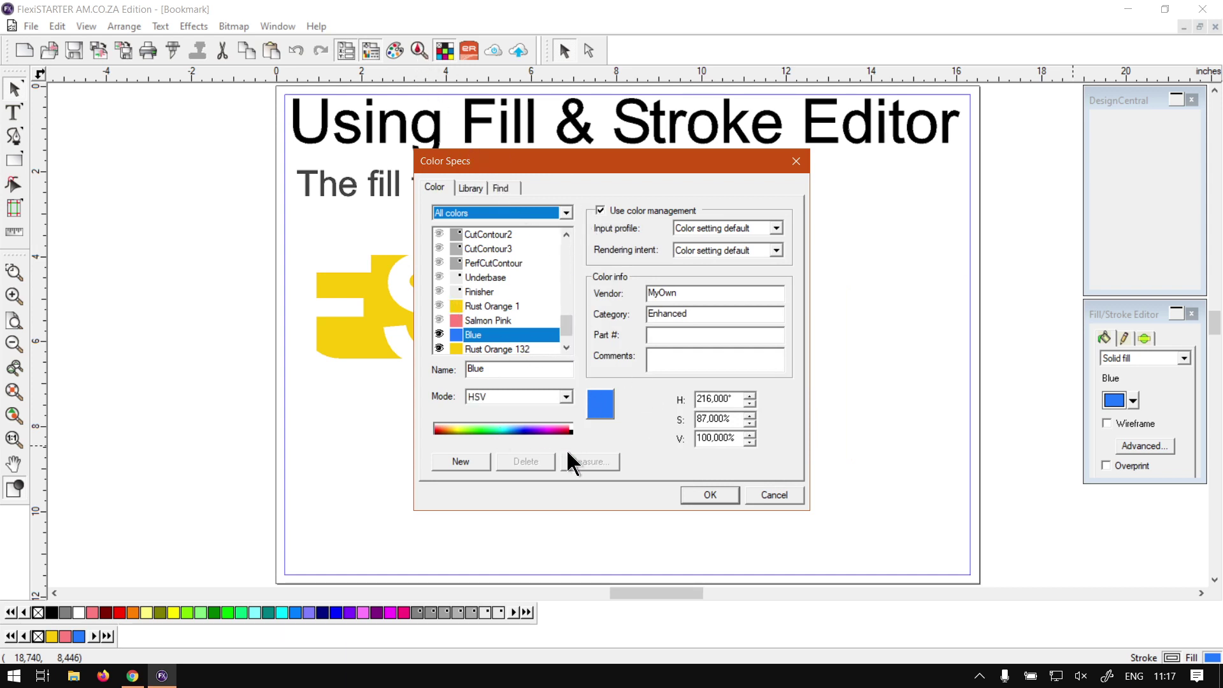
click(773, 495)
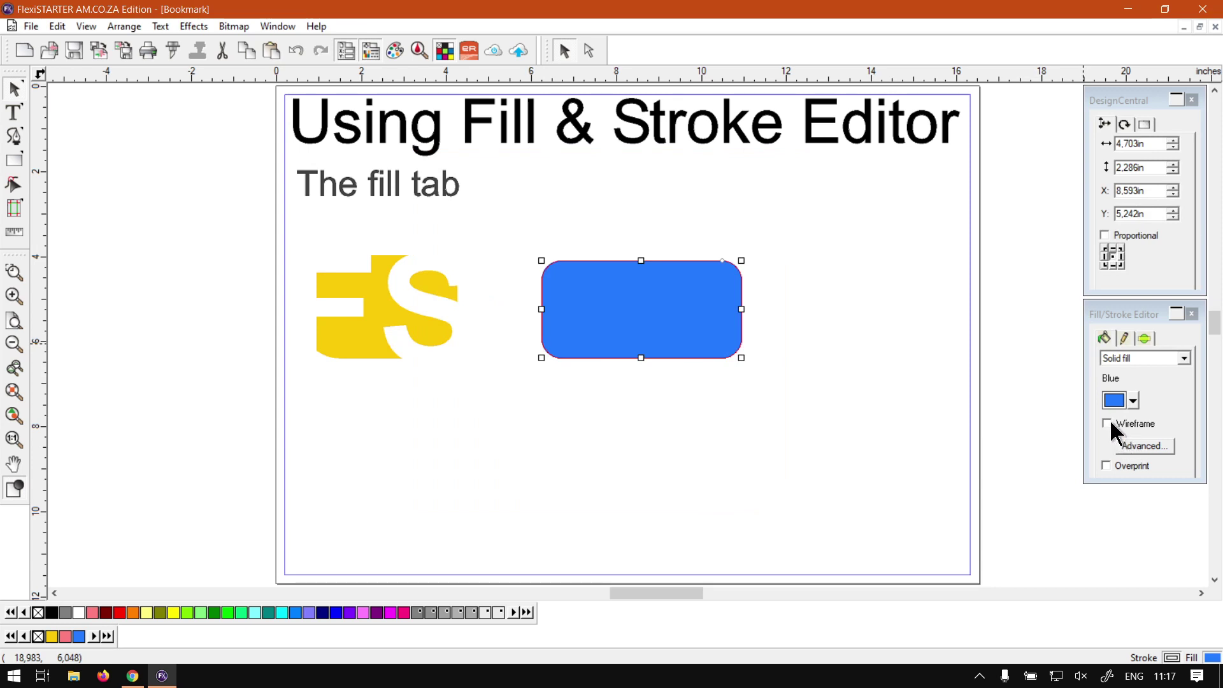
click(1114, 425)
click(701, 457)
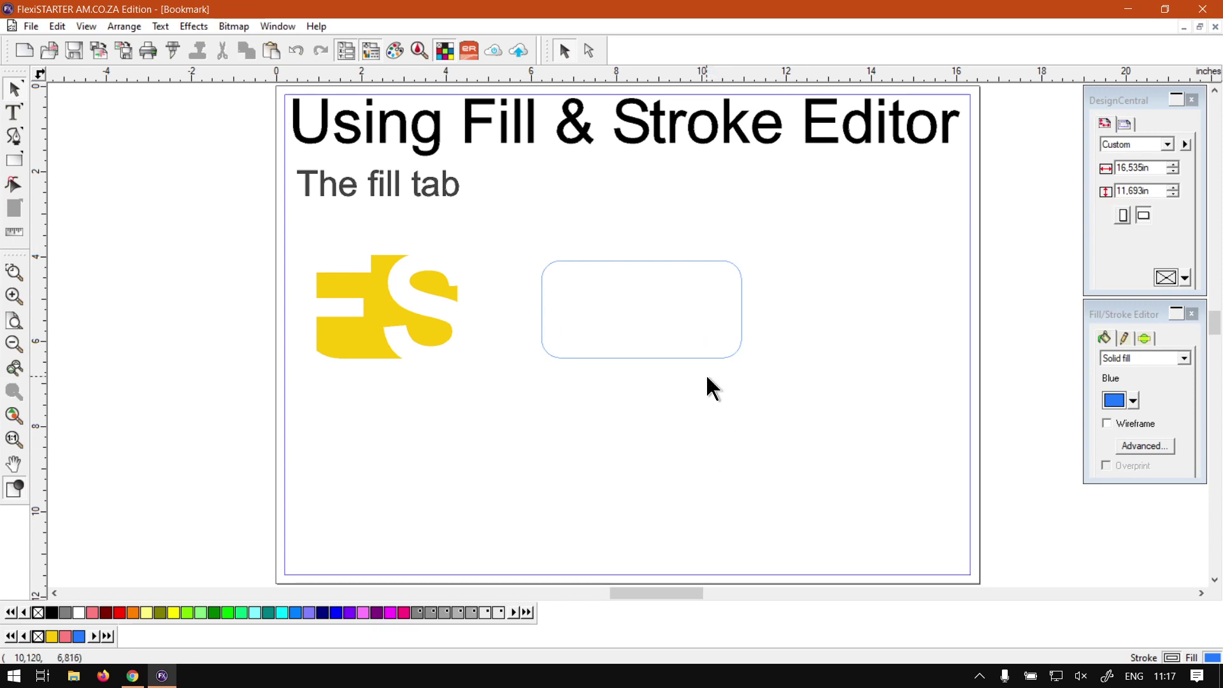
click(742, 329)
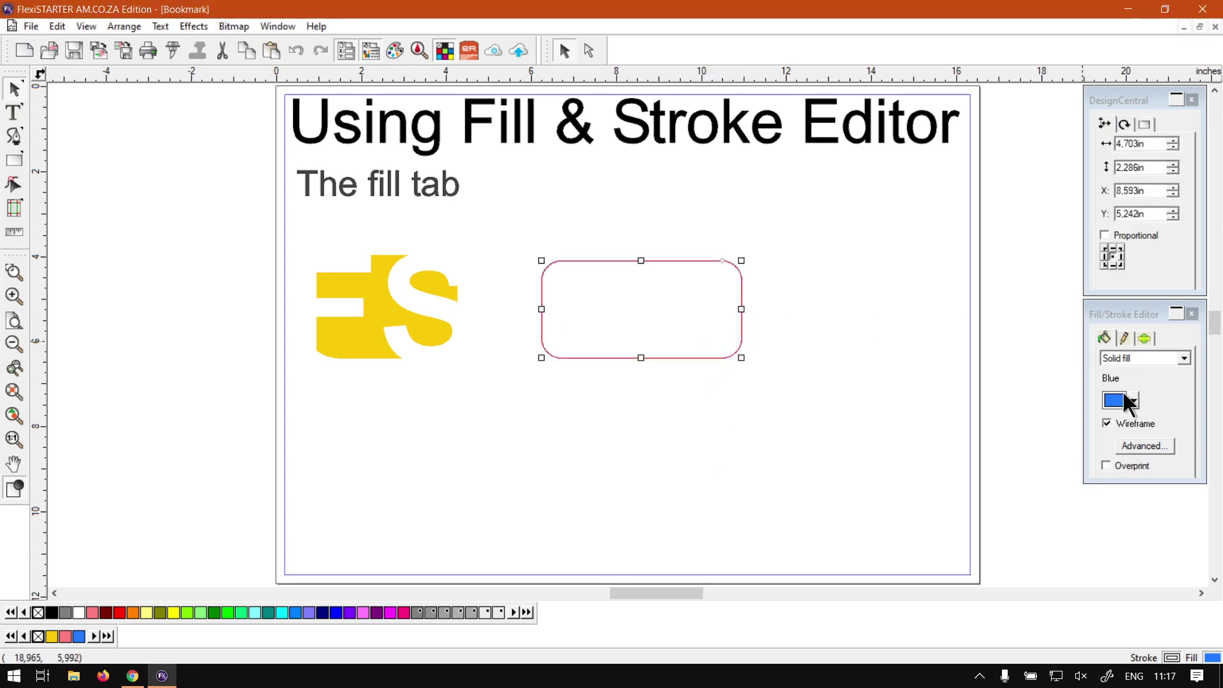
click(1108, 424)
drag(958, 213, 257, 104)
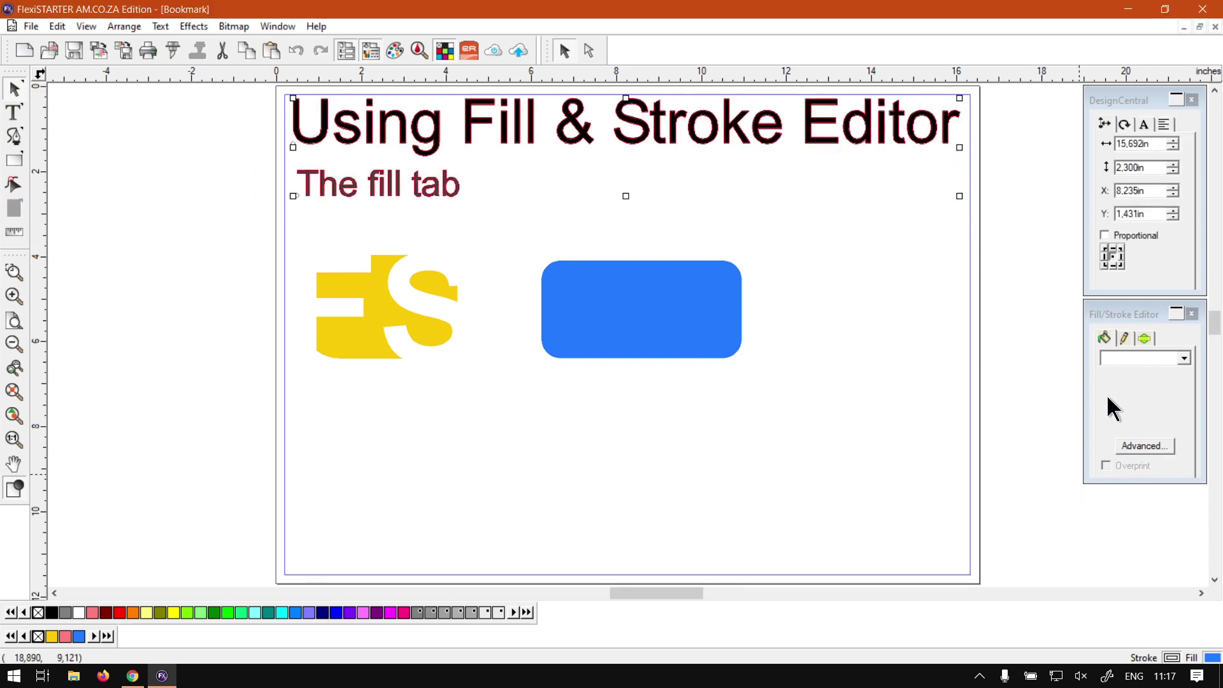
click(778, 136)
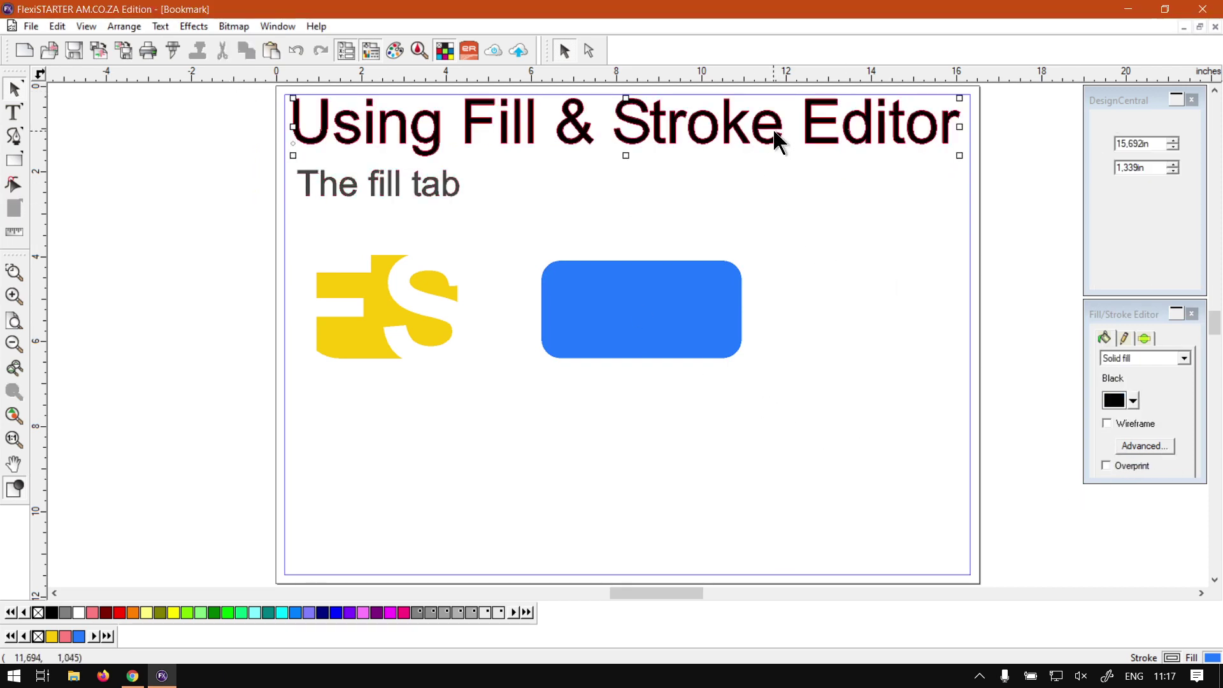
click(1108, 424)
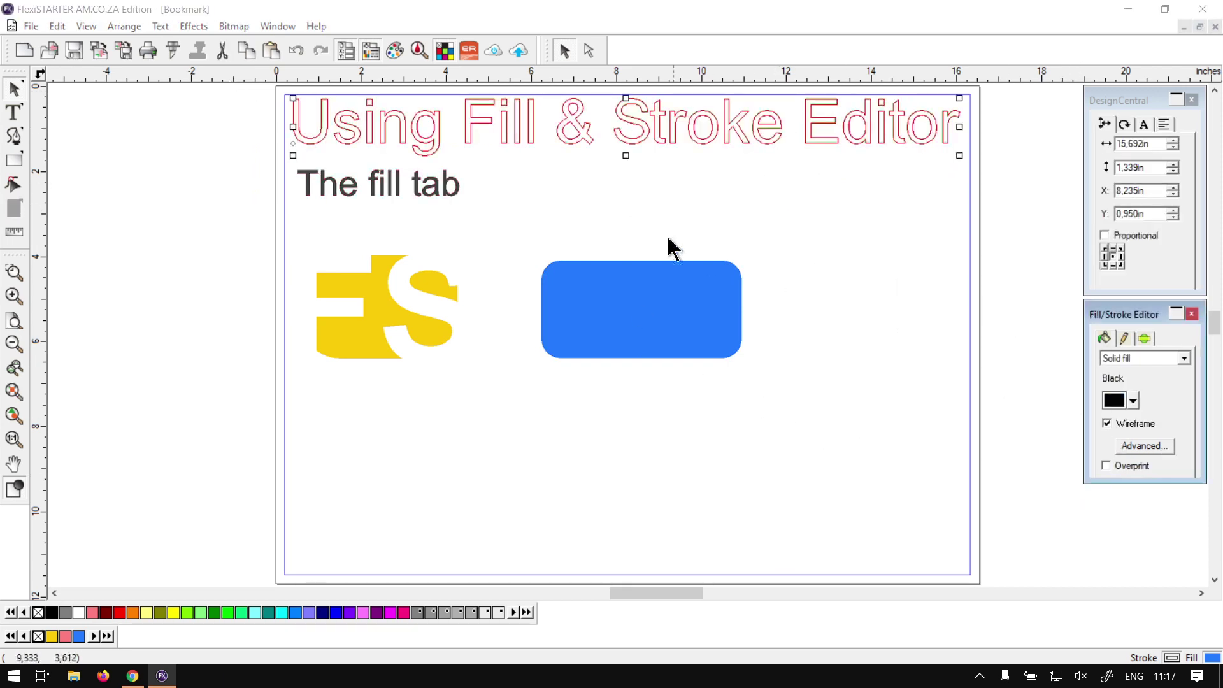
click(456, 191)
click(1116, 425)
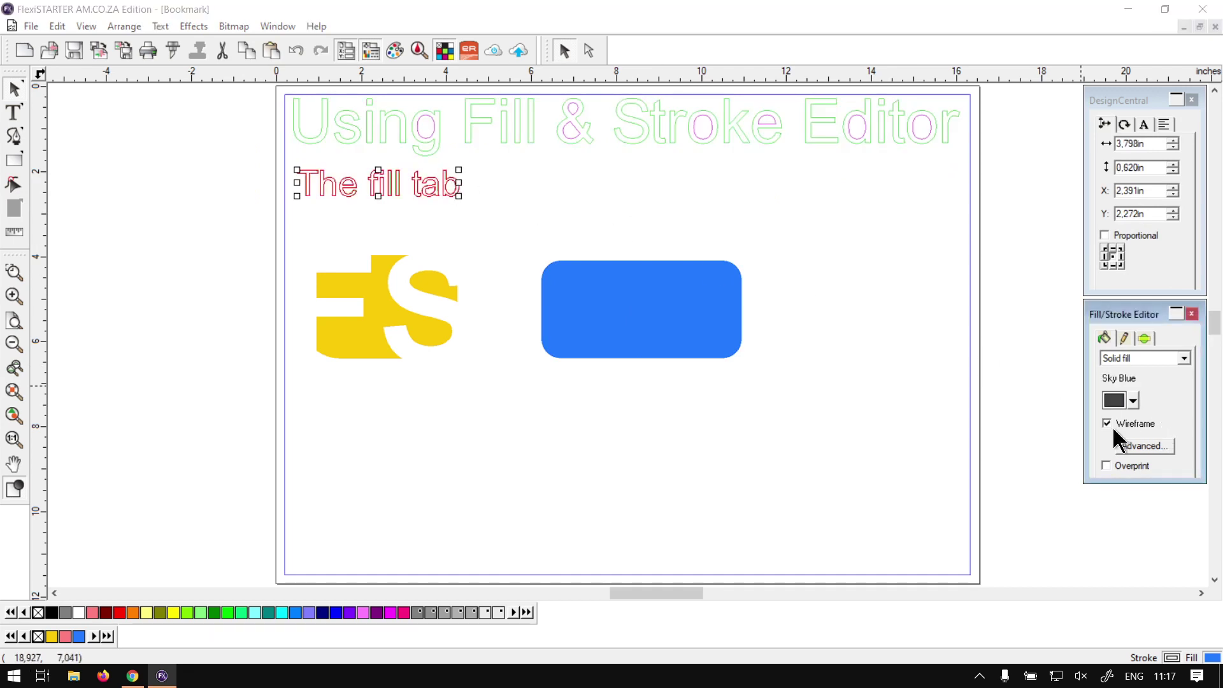
click(789, 229)
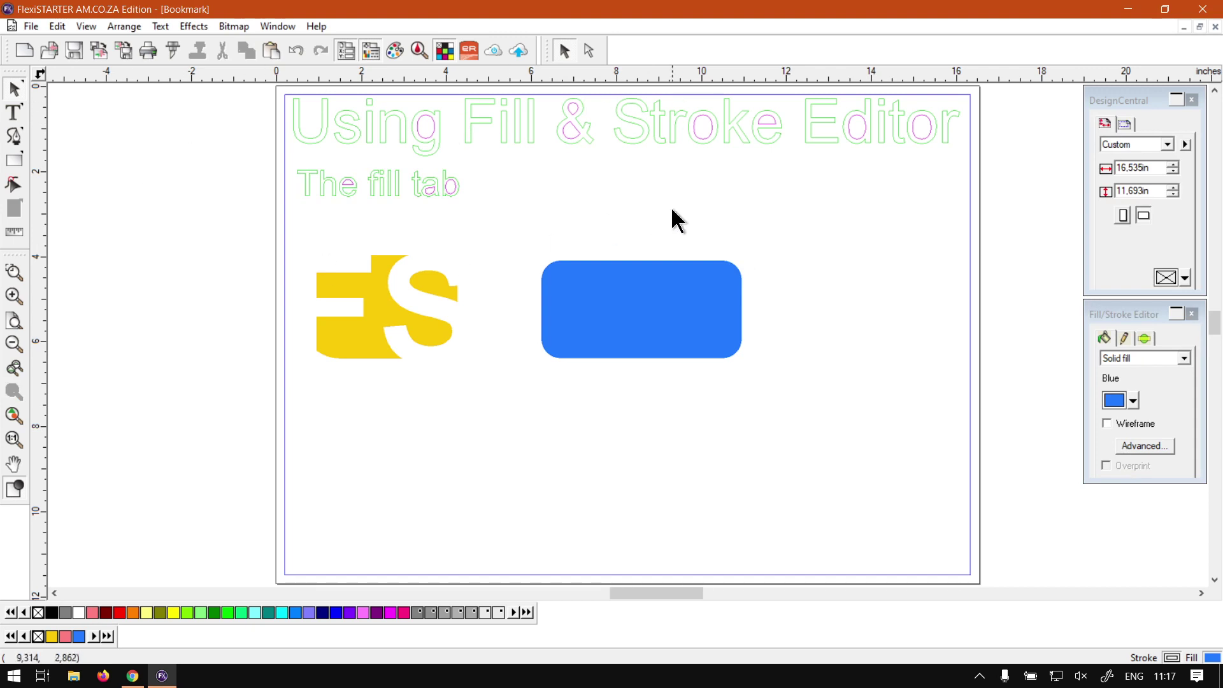
click(456, 193)
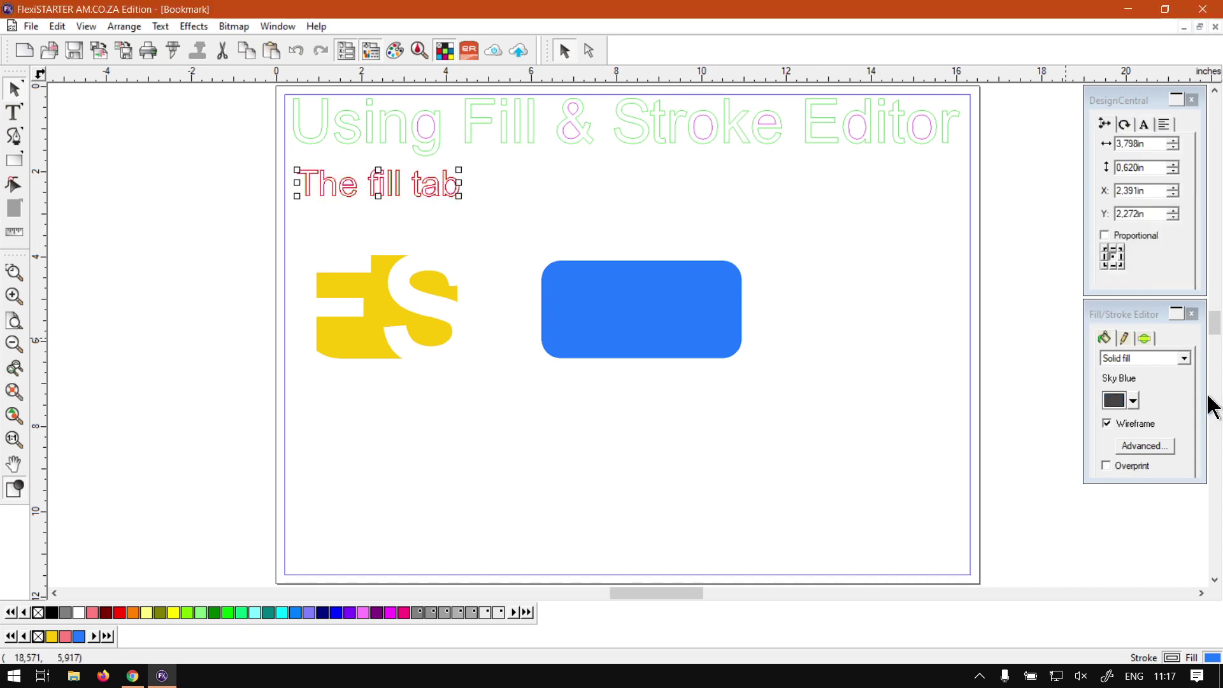
click(1109, 424)
click(784, 137)
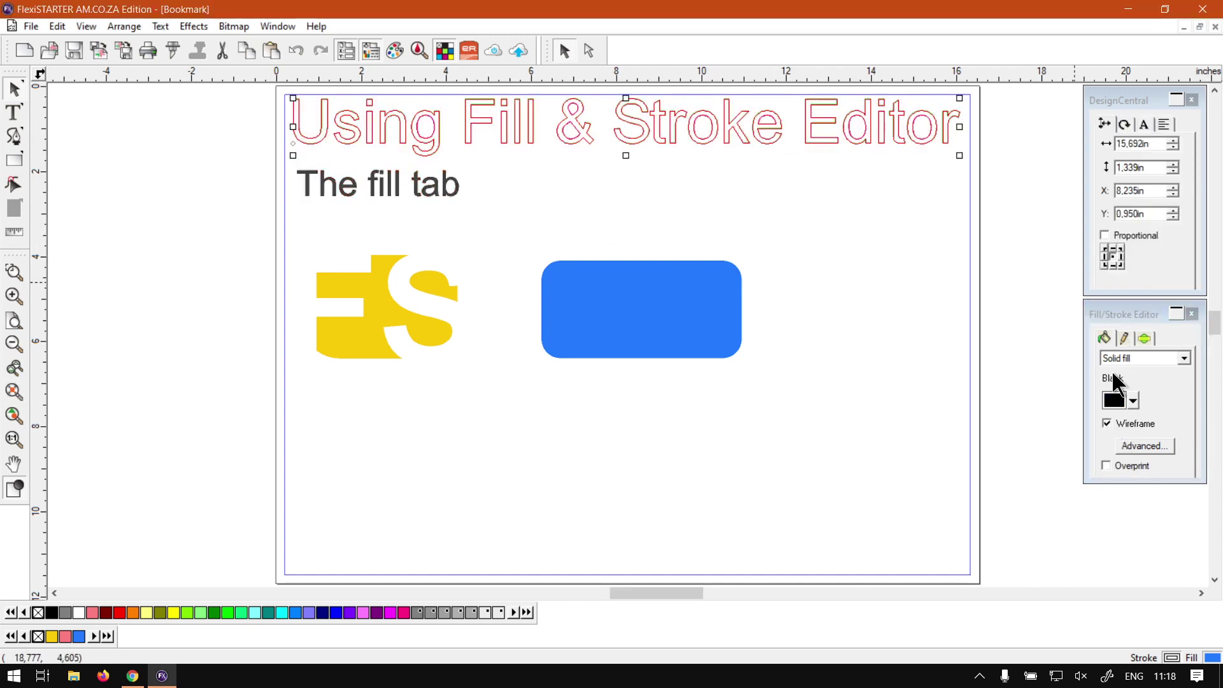
click(1109, 424)
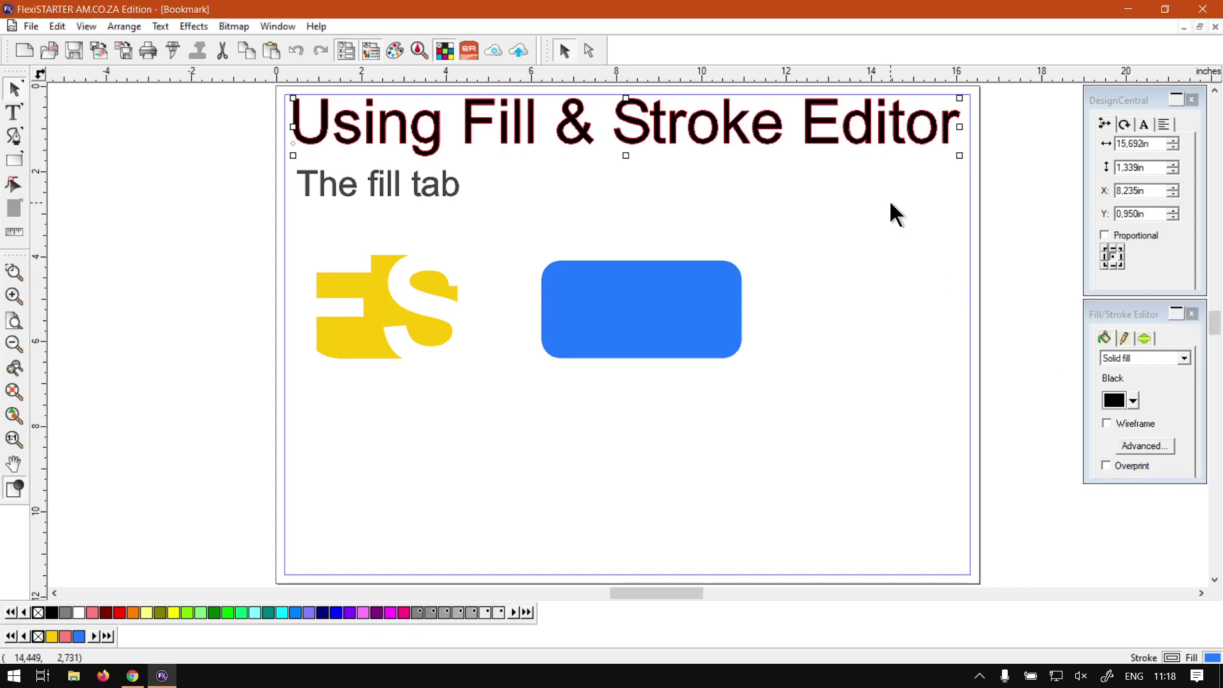
click(934, 233)
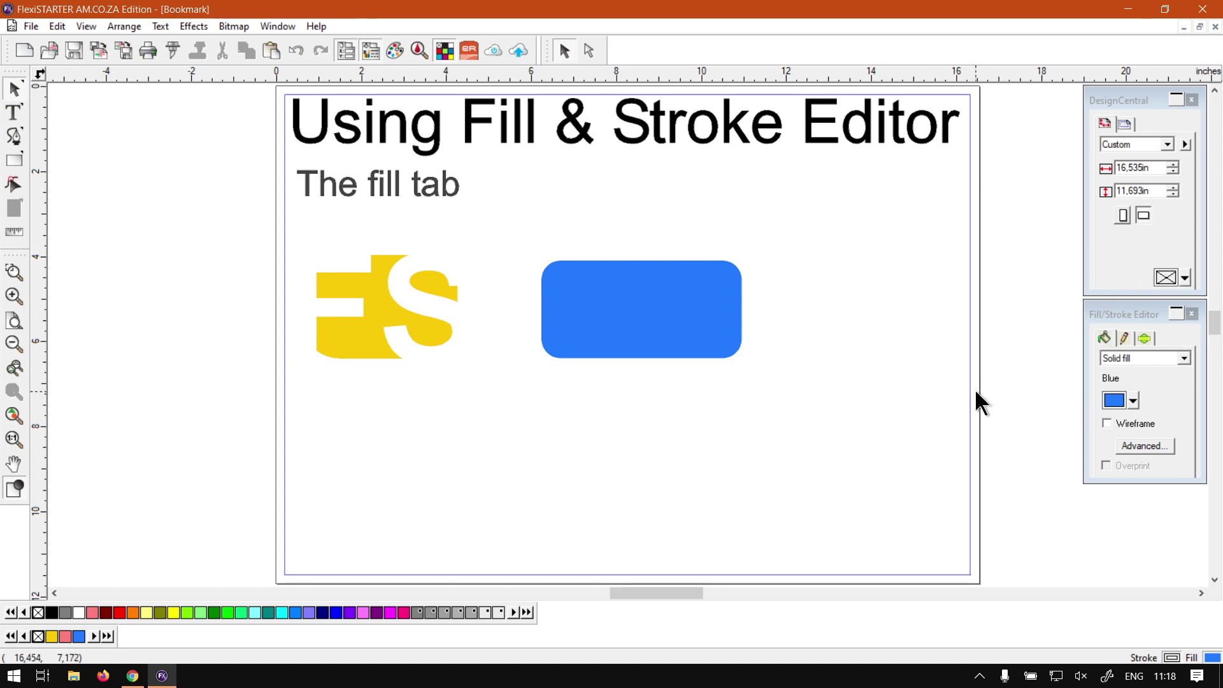
Switch to the softwaretraining.co.za Software Training Videos page in Chrome.
click(136, 677)
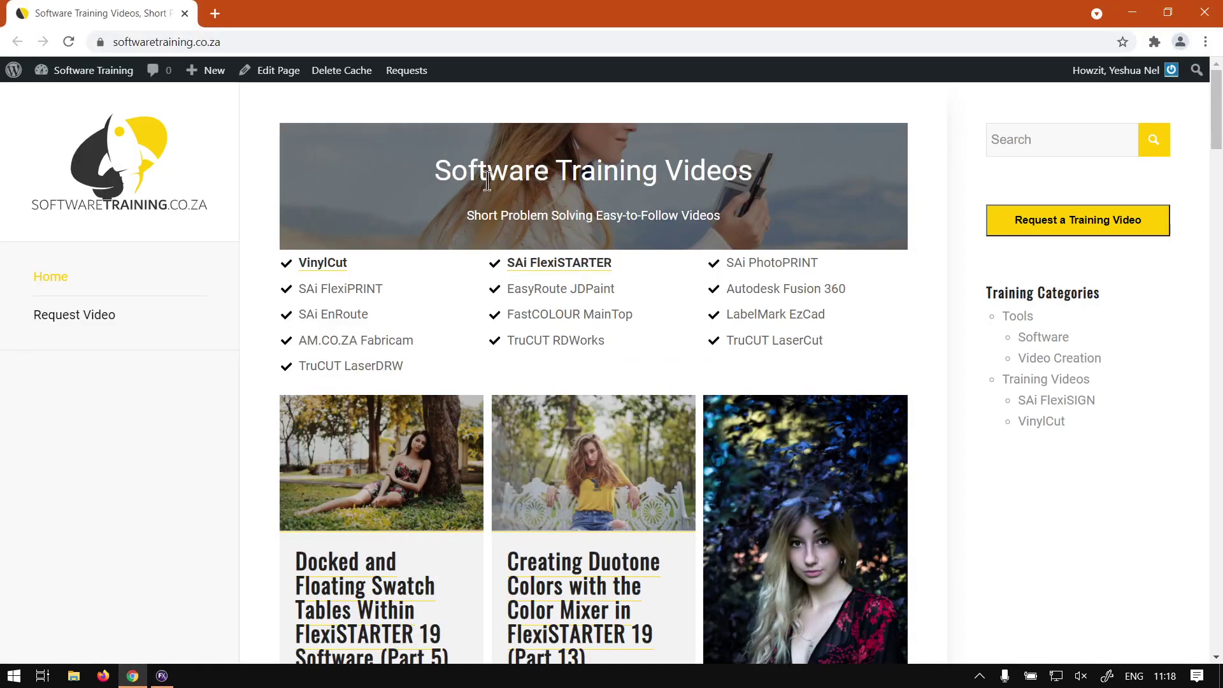